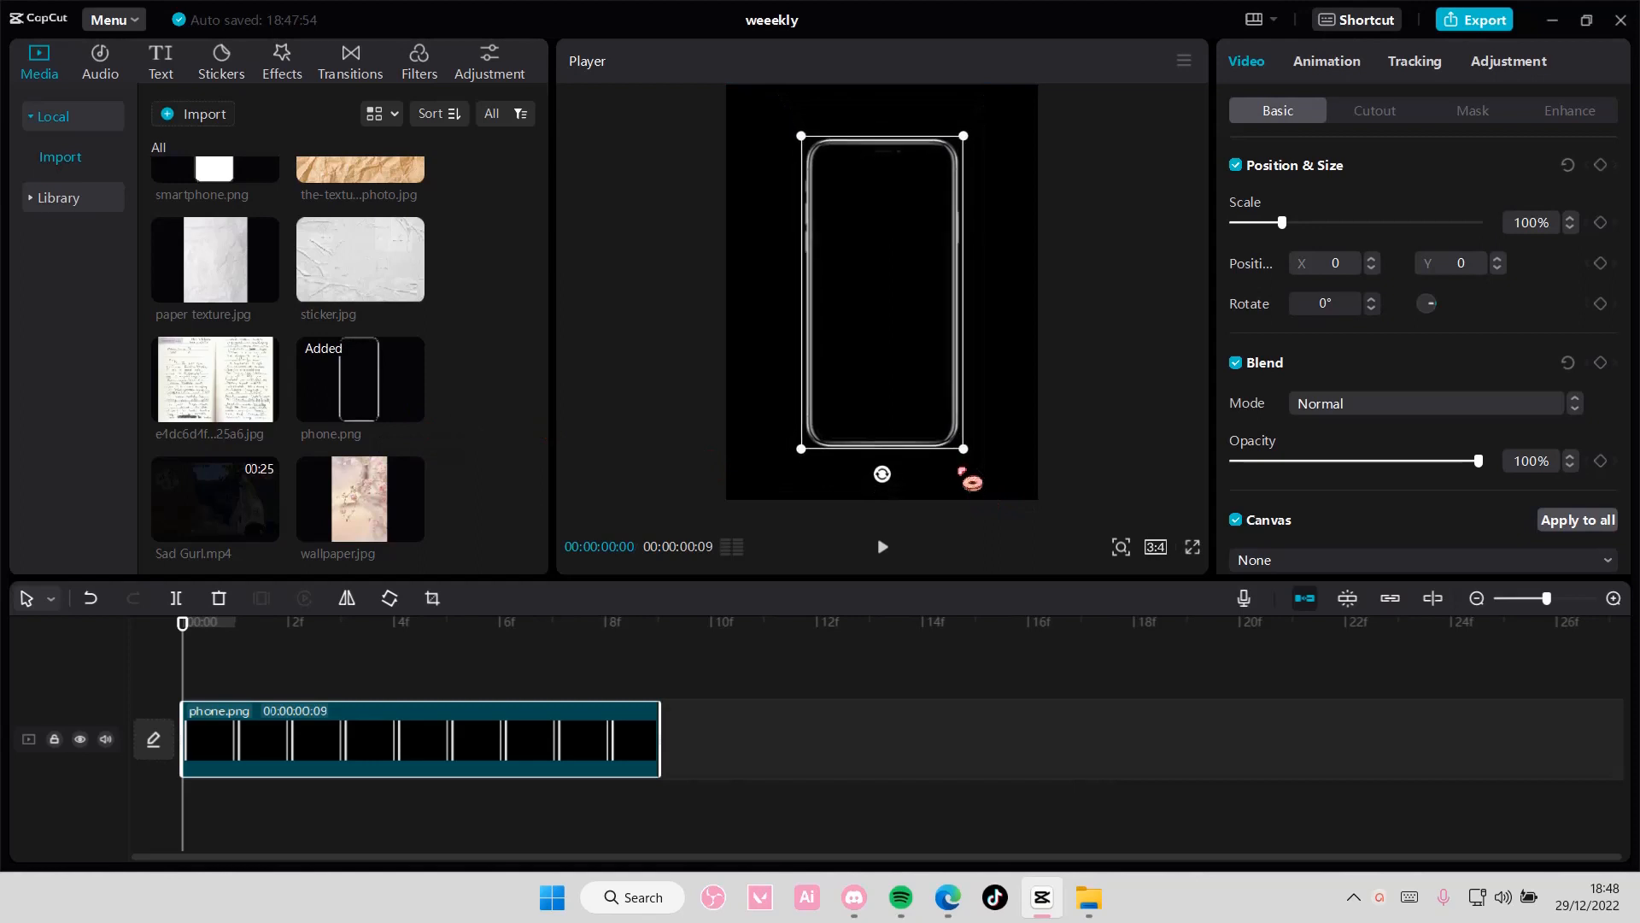
Step: Place ts.mp4 on a track above the phone.png clip and trim off its black opening frames
click(1497, 598)
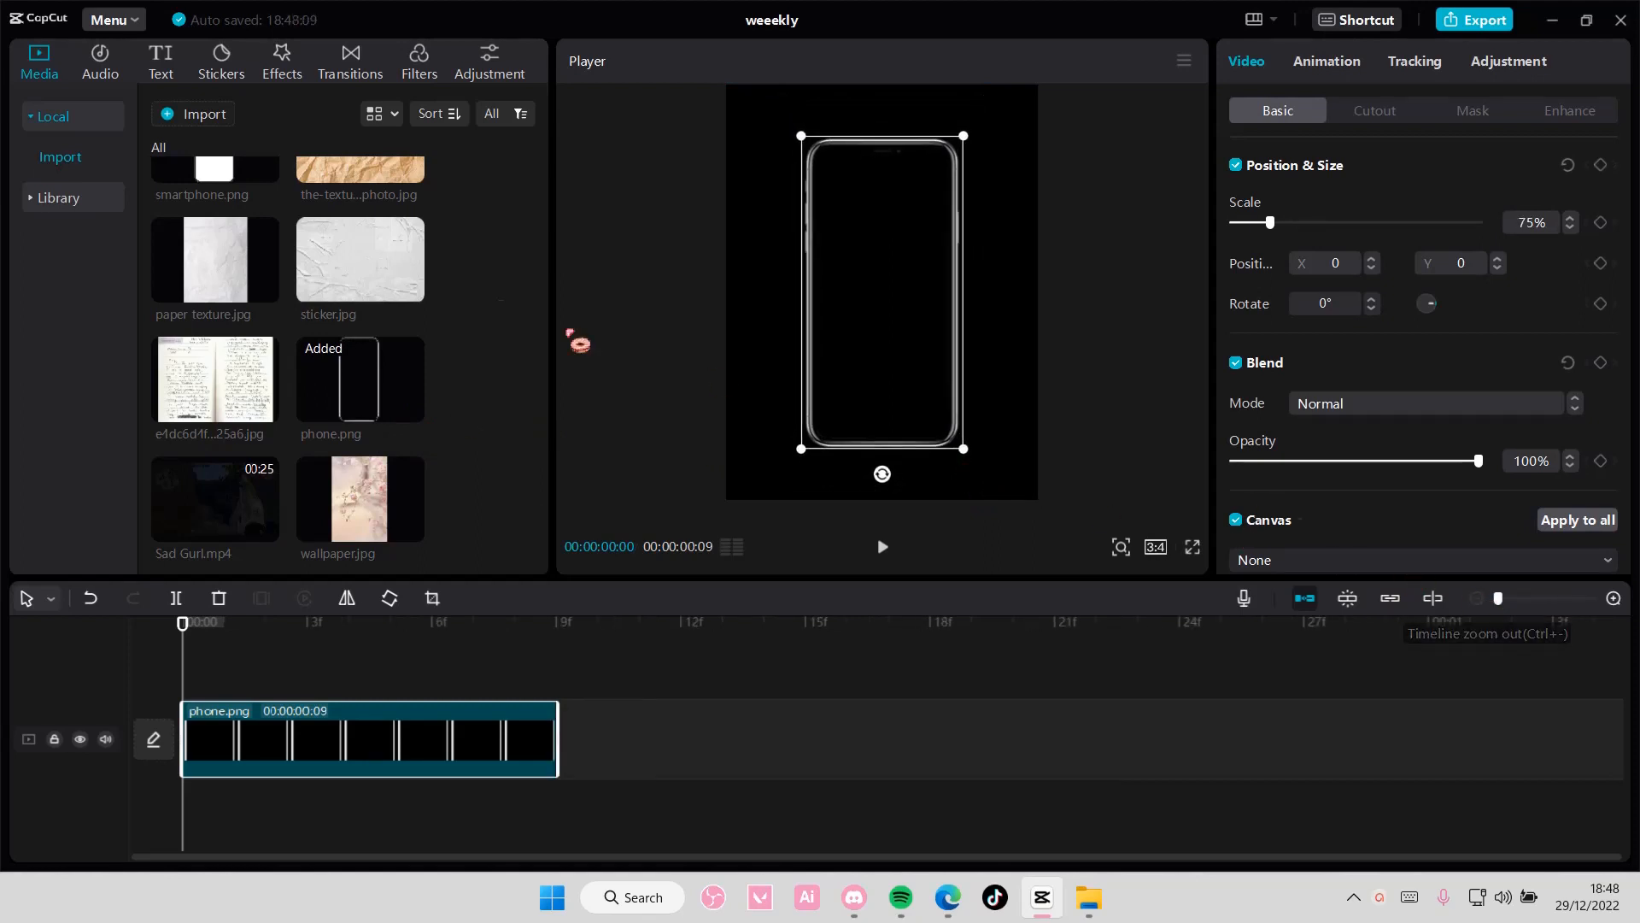
scroll(274, 337, up, 3)
drag(267, 341, 359, 672)
click(1477, 599)
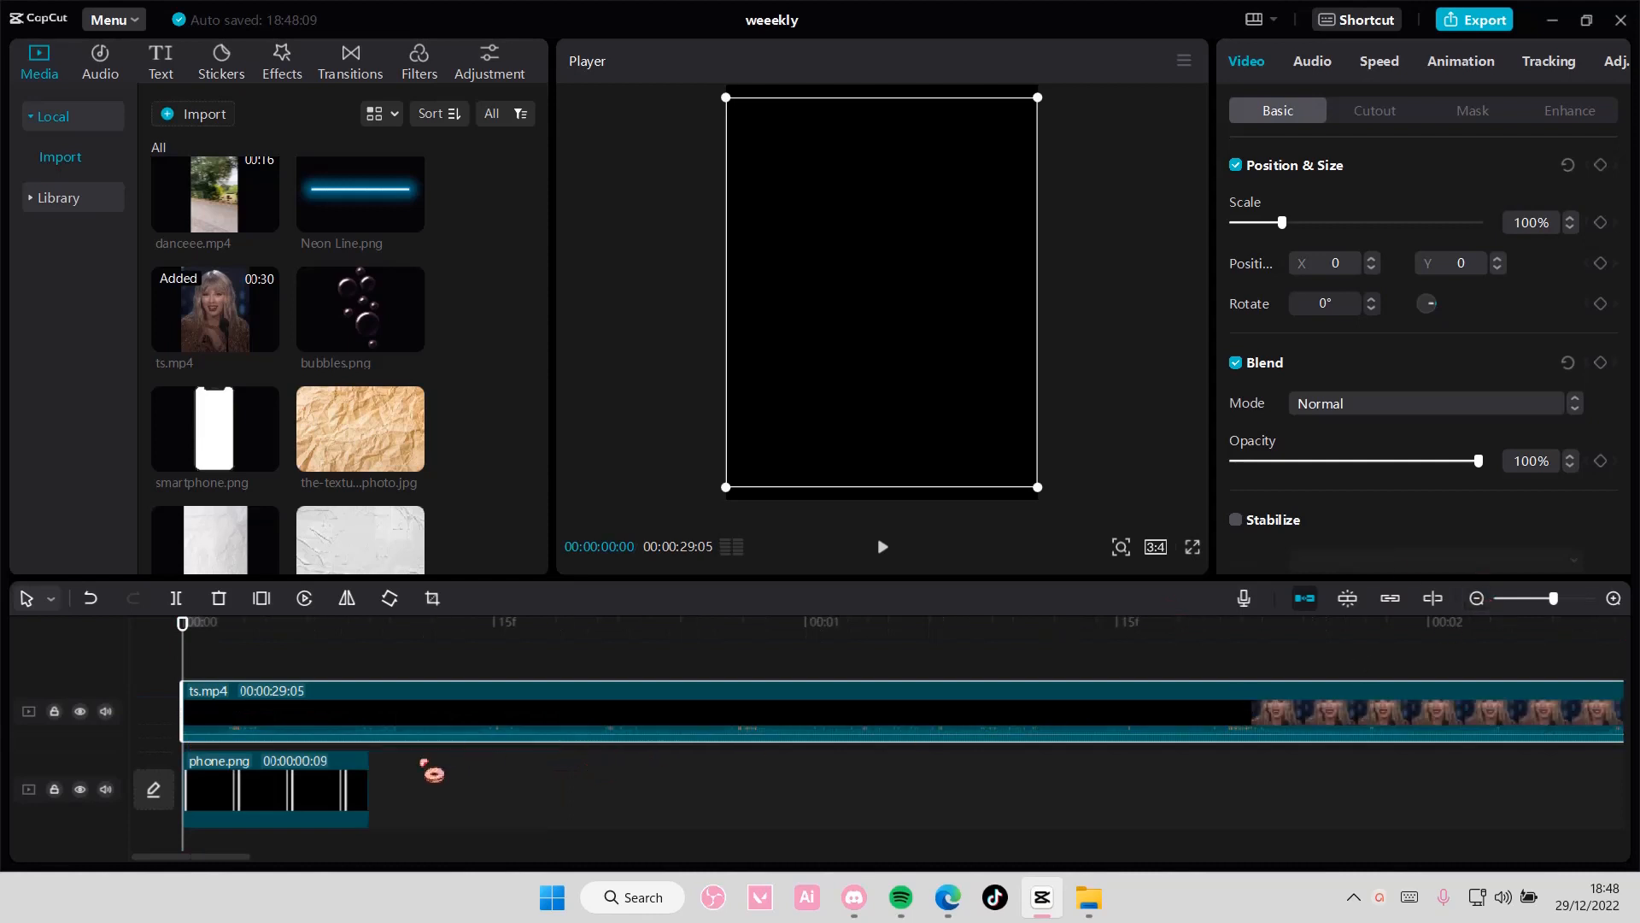
drag(207, 711, 218, 744)
click(1501, 599)
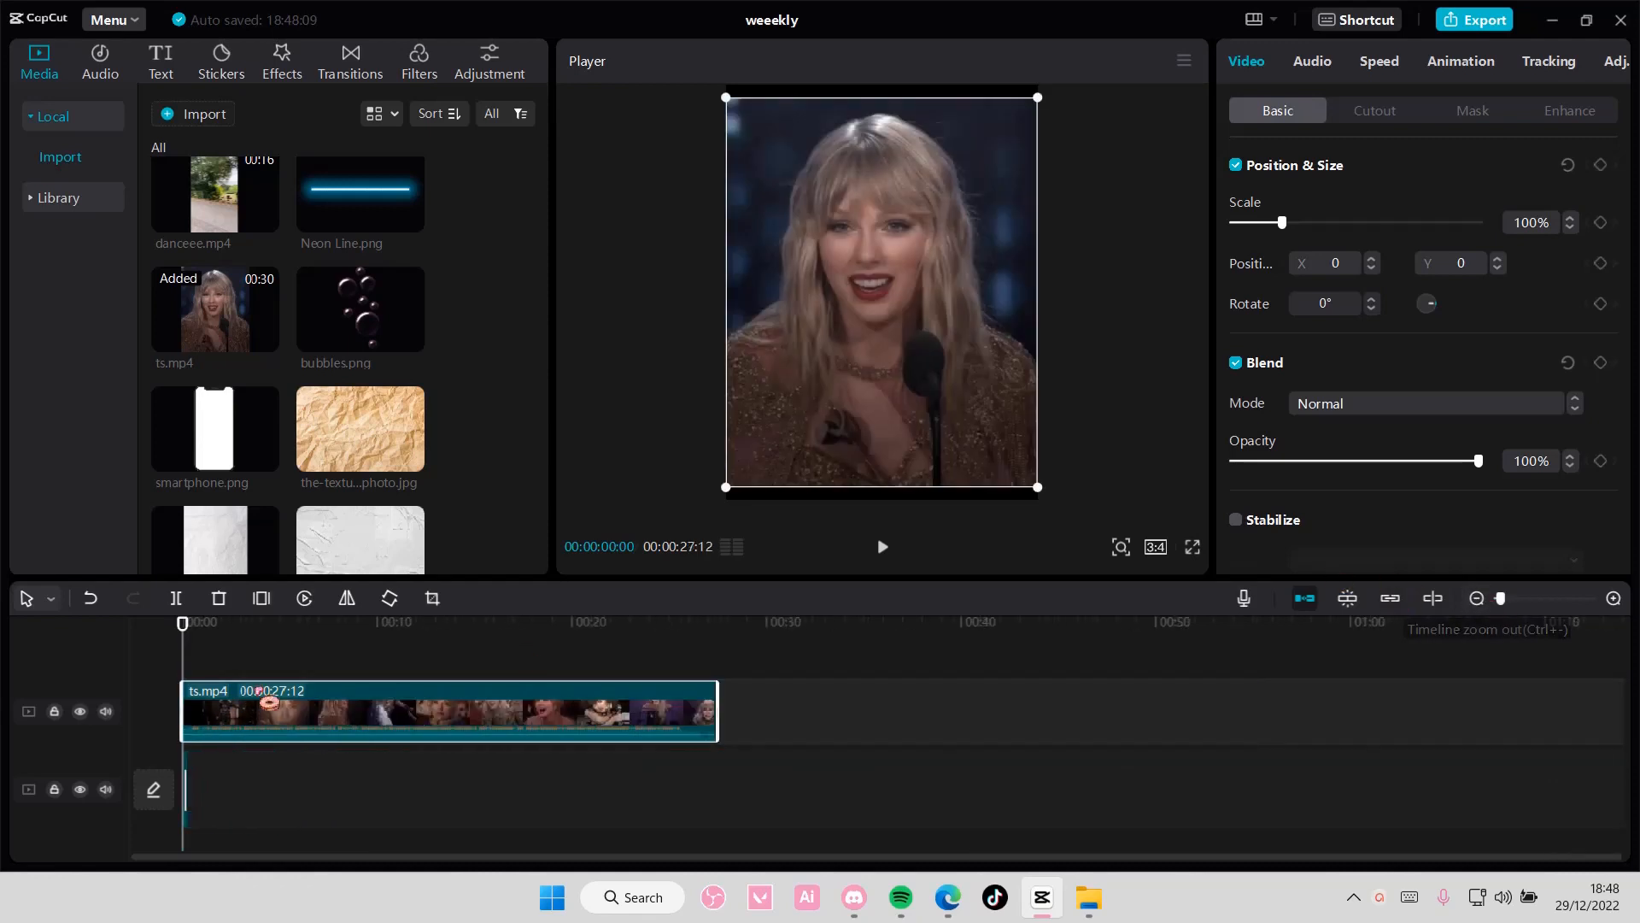
Step: Extend the phone.png clip to about 25:21 and trim the end of ts.mp4 to about 25:14
click(188, 789)
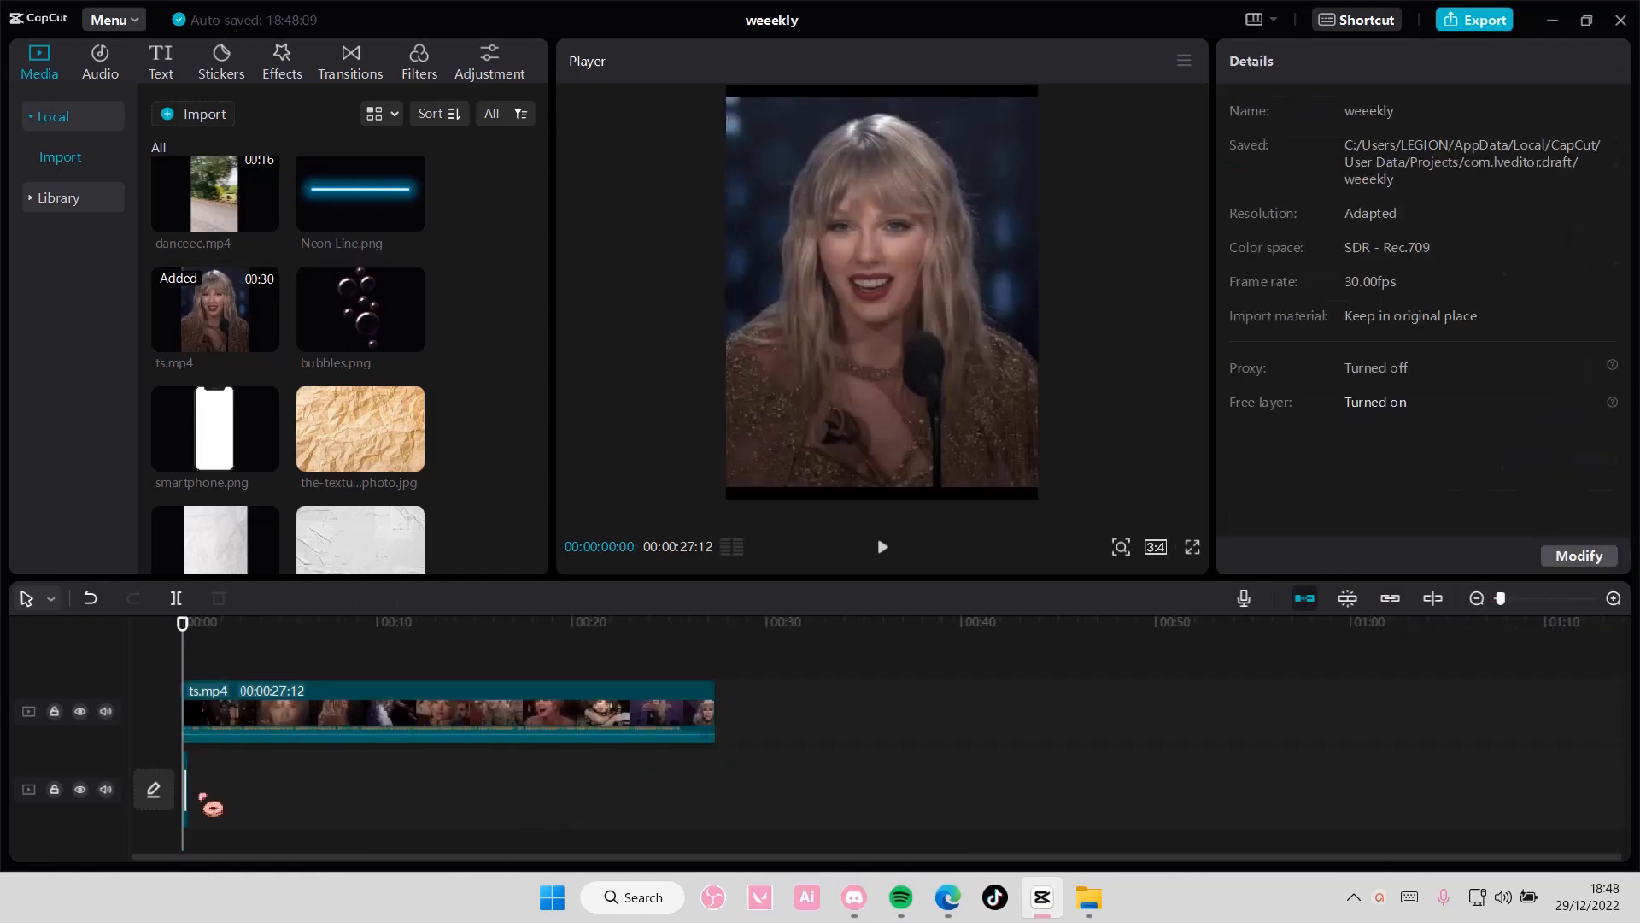
drag(185, 791, 681, 812)
drag(715, 711, 681, 710)
click(696, 793)
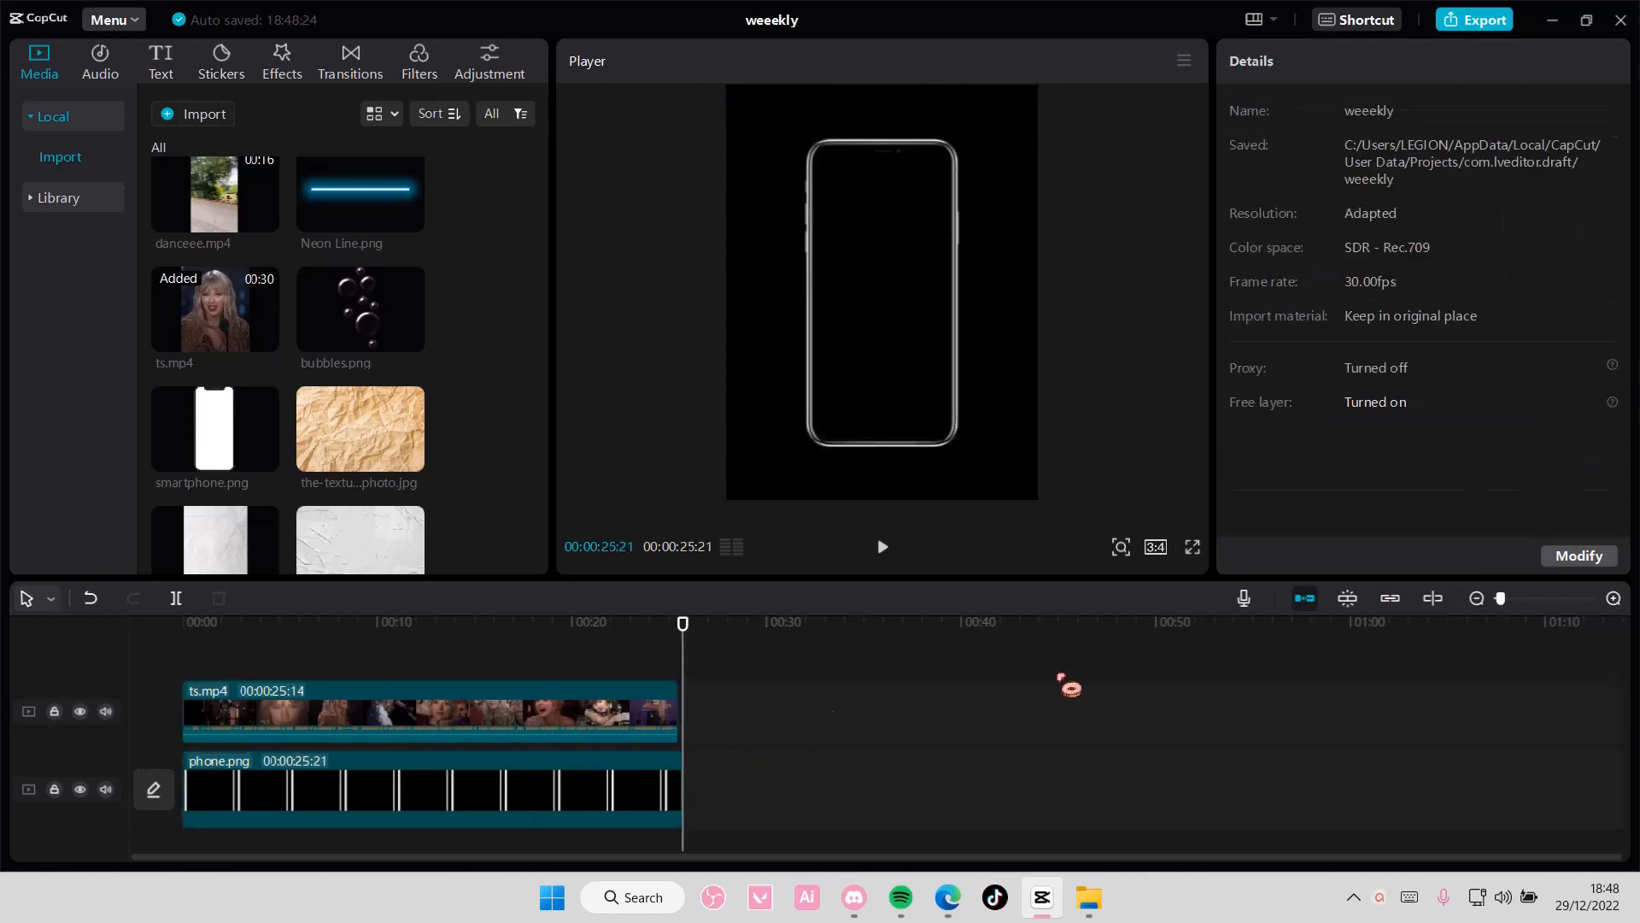
Step: Crop the ts.mp4 clip to a 1:1 ratio, keeping the upper part of the frame
drag(1506, 604, 1515, 606)
drag(1230, 626, 53, 670)
click(401, 715)
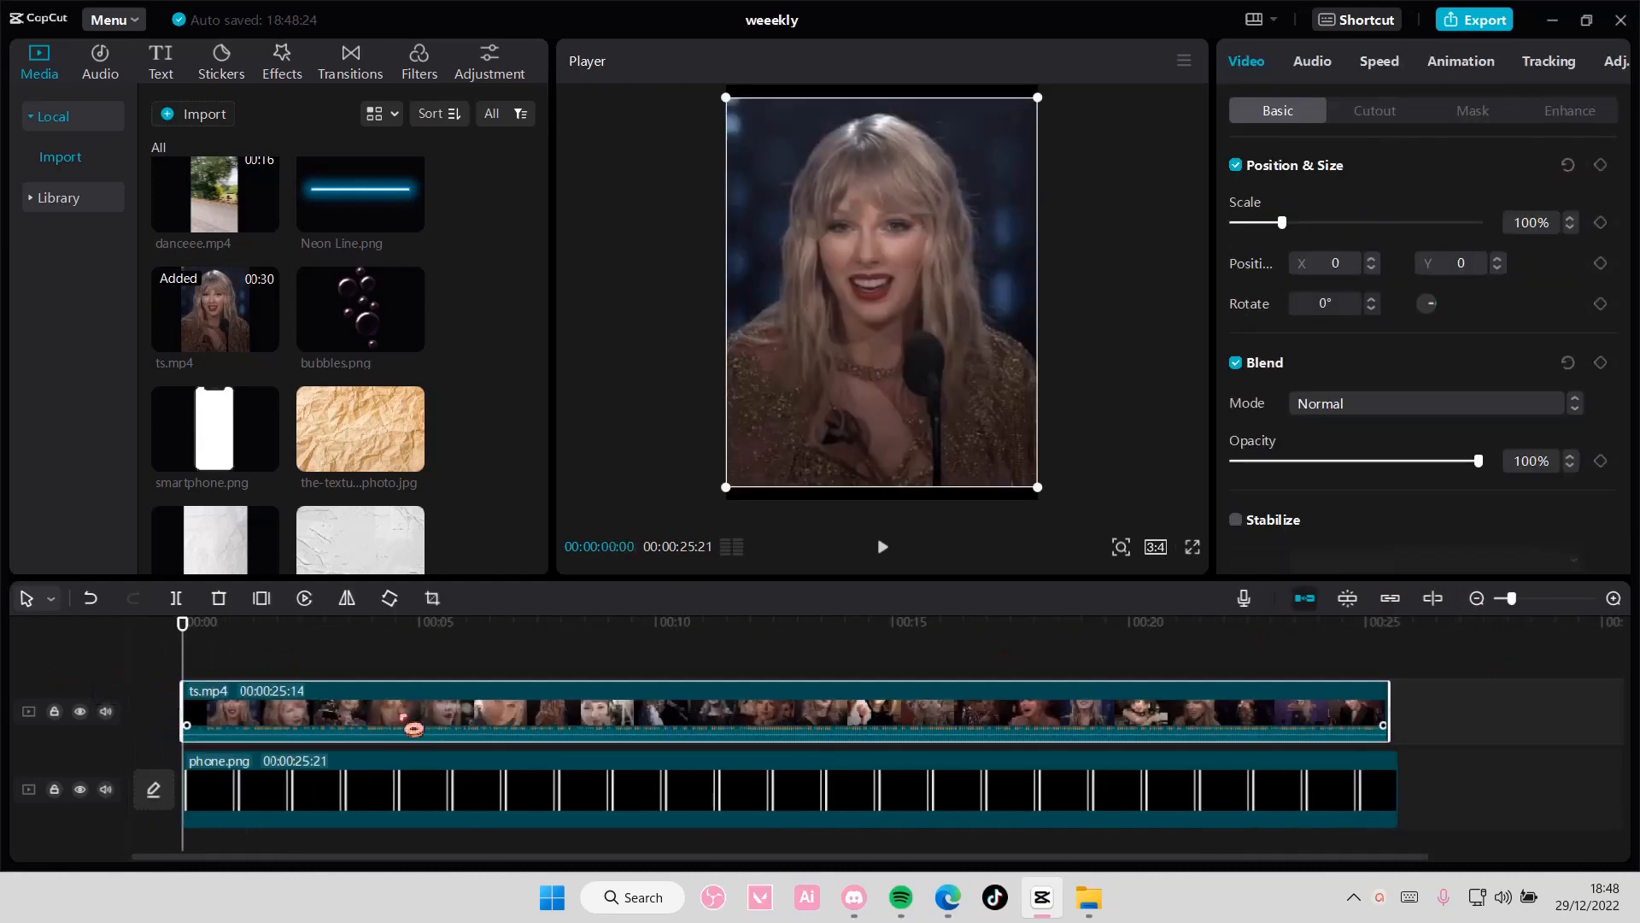
click(432, 598)
click(812, 760)
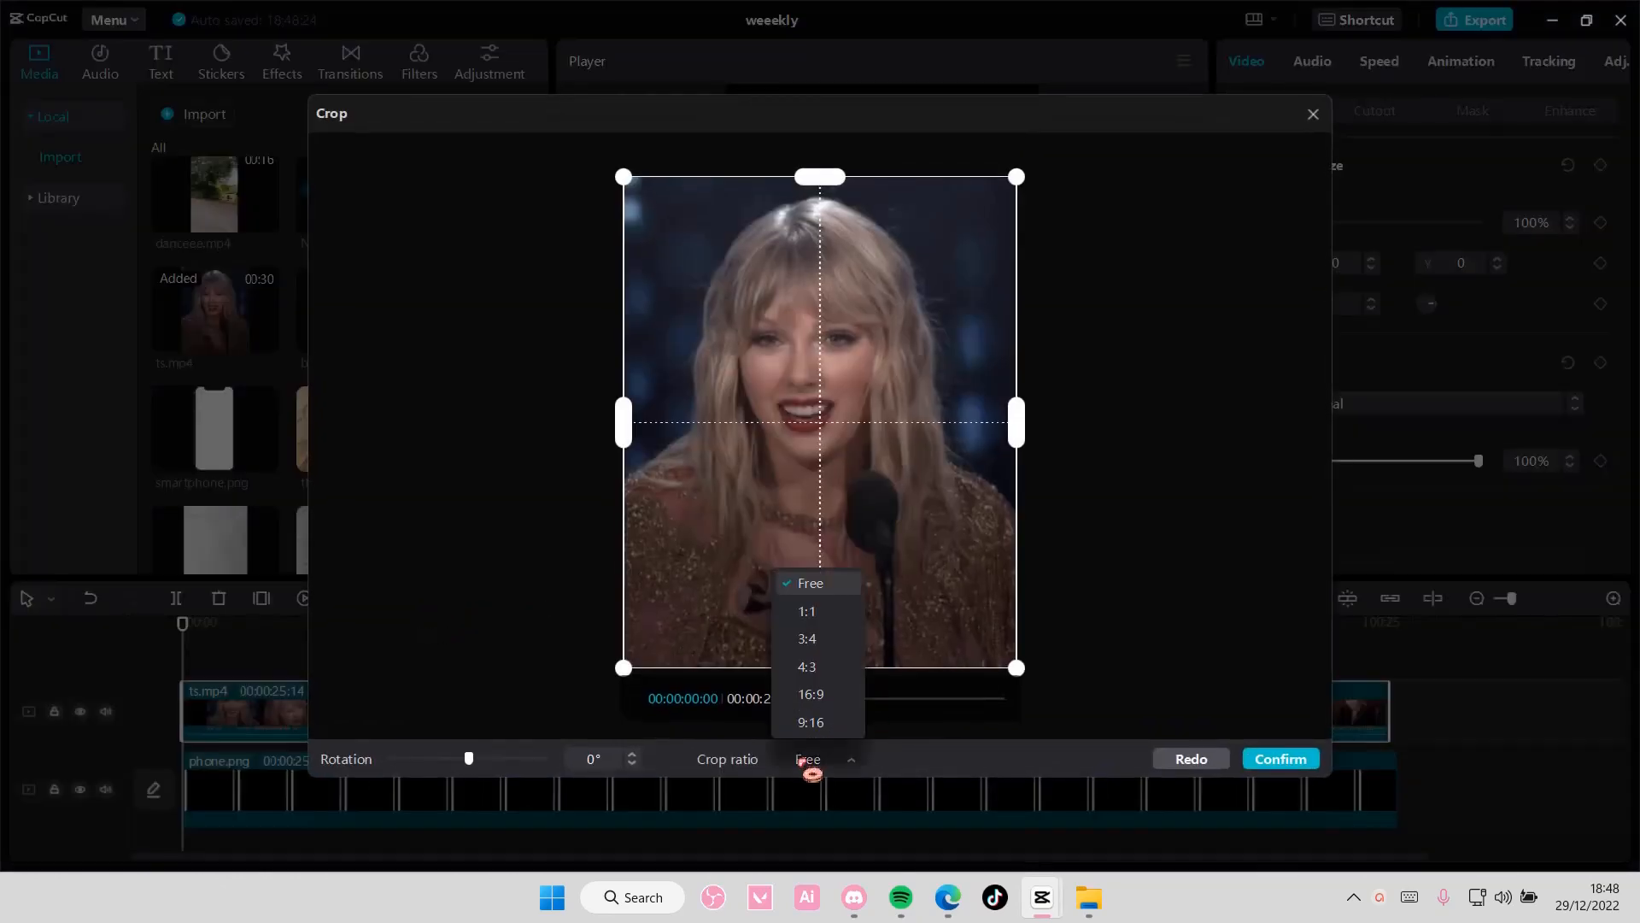
click(837, 659)
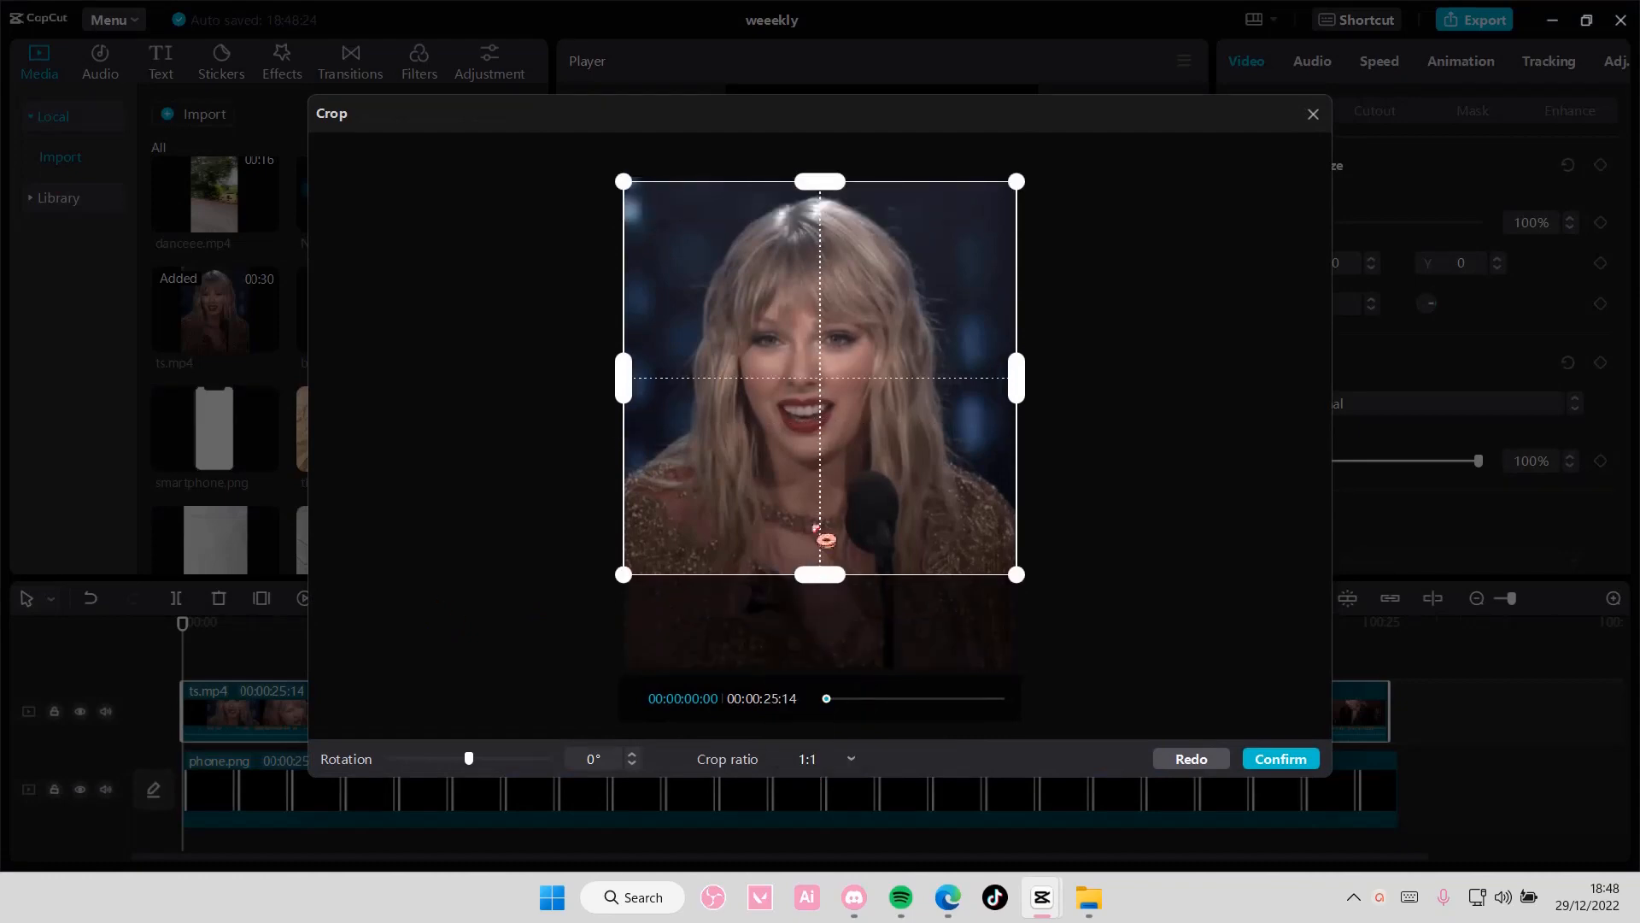
click(1282, 758)
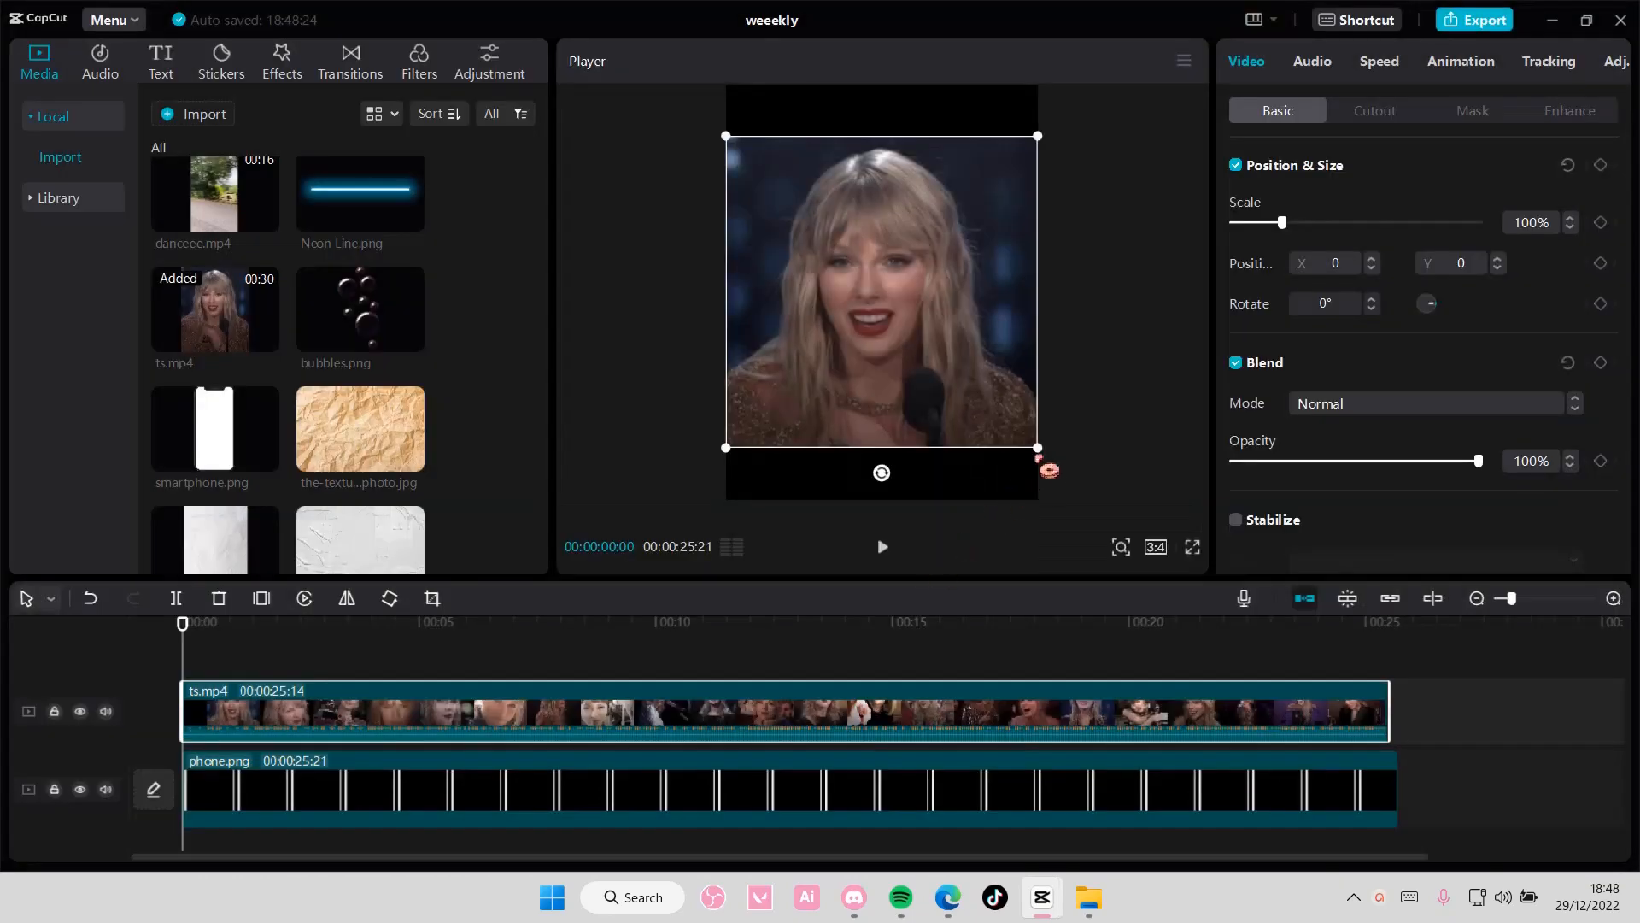
Step: Shrink the ts.mp4 clip to about 31% and position it inside the upper phone screen at about X 0, Y 171
drag(1038, 447, 940, 409)
drag(921, 284, 911, 271)
drag(934, 327, 928, 322)
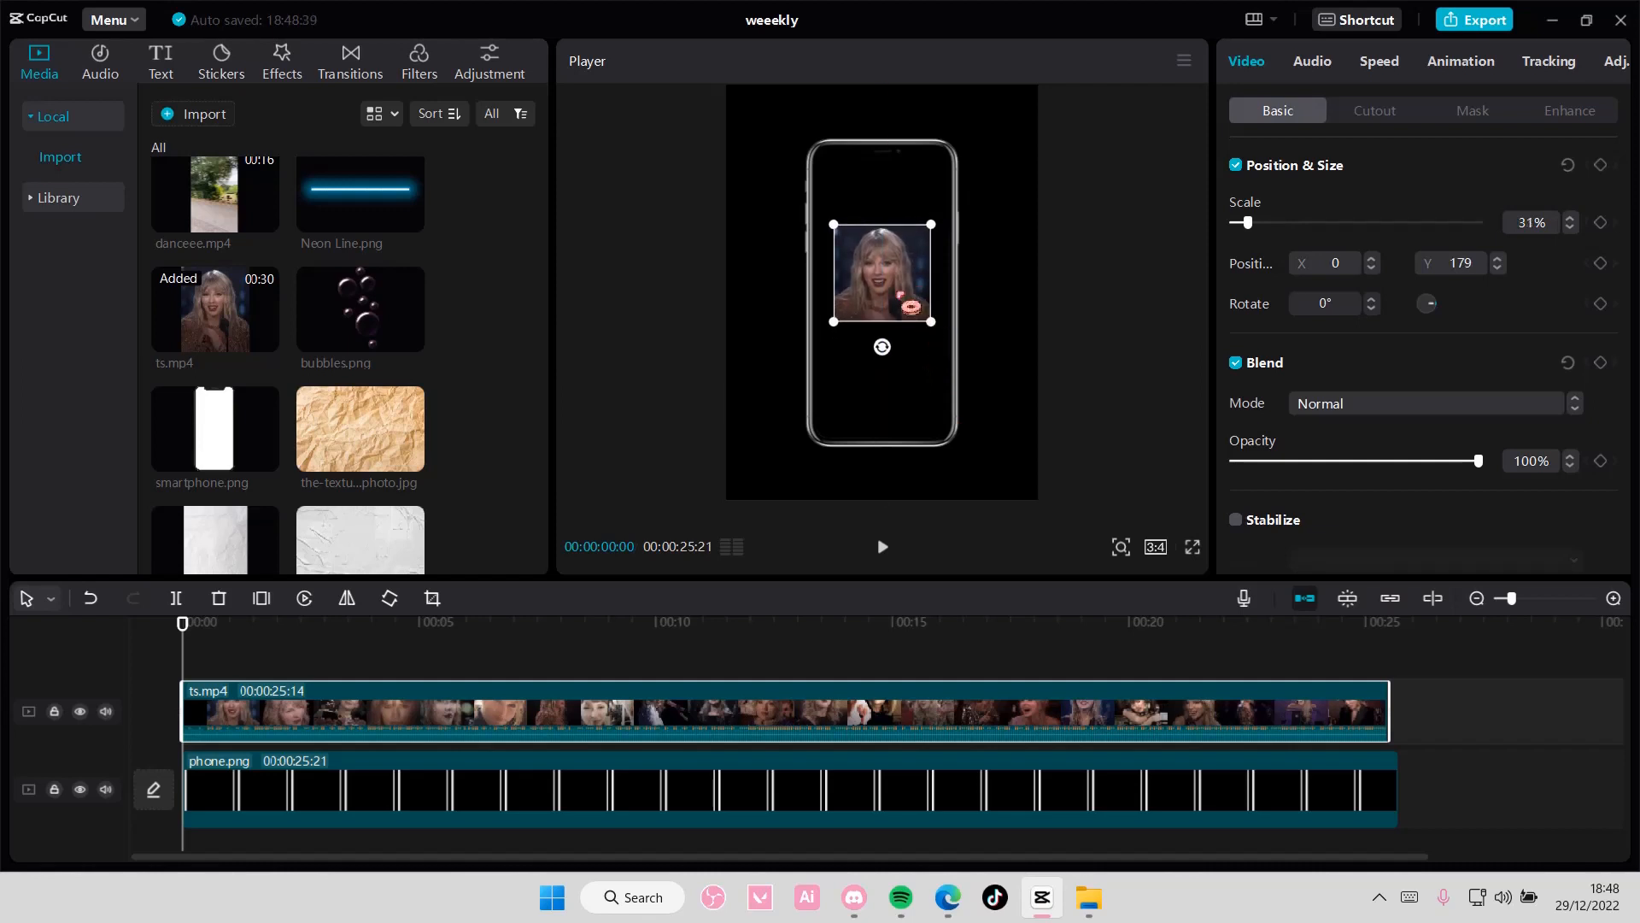
drag(898, 264, 889, 309)
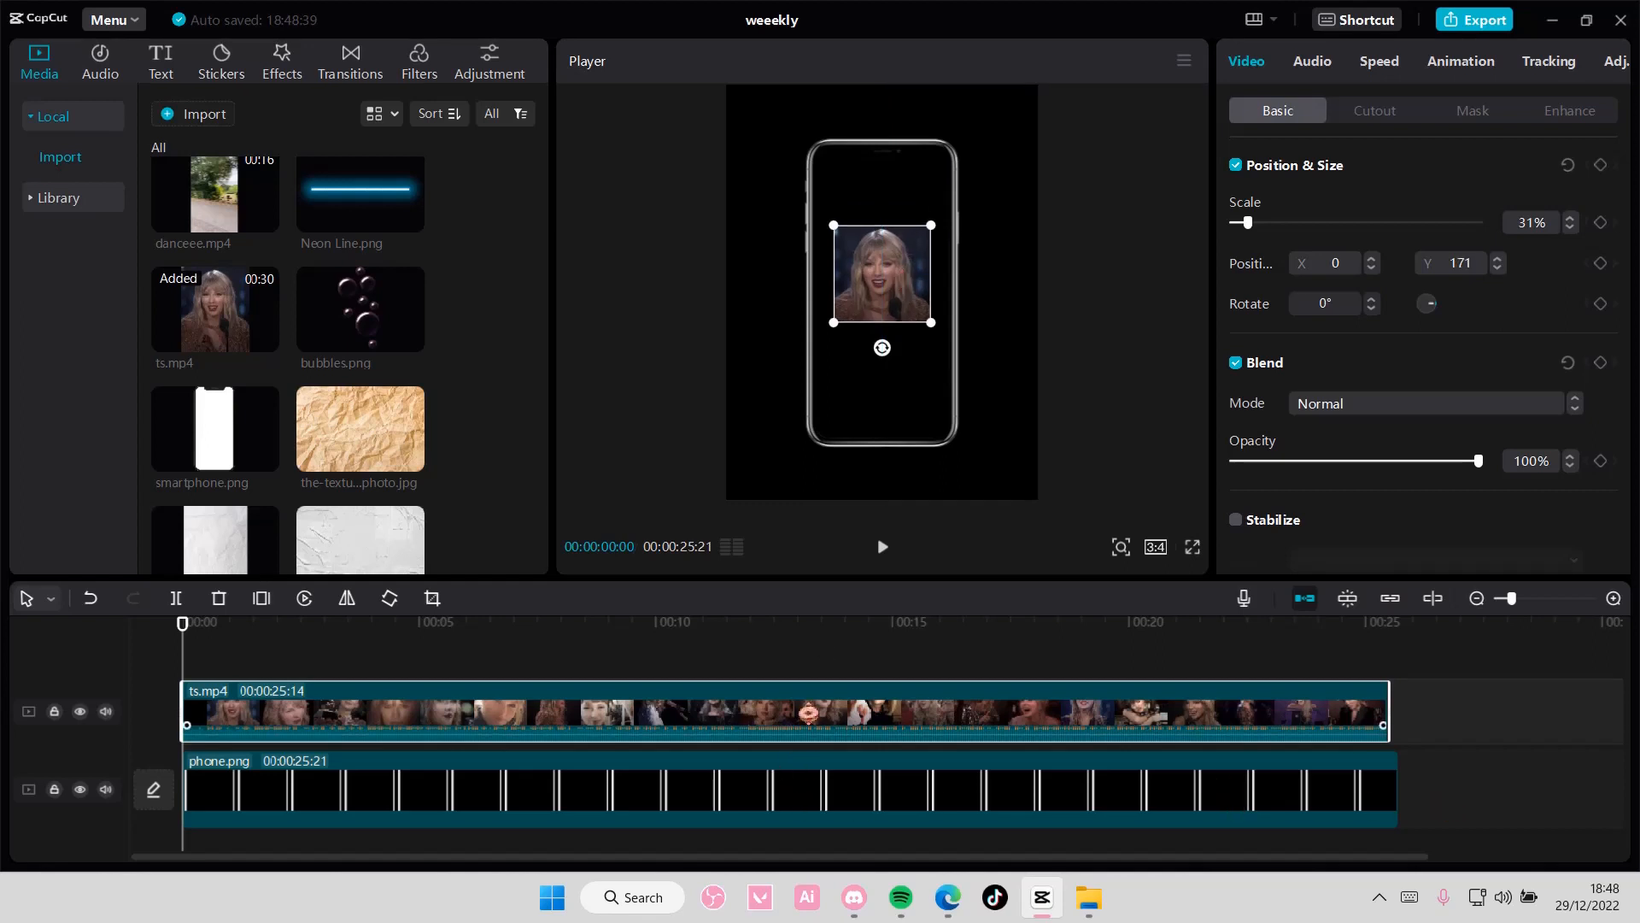
Step: Add wallpaper.jpg at the start, extend it to about 25:13, and move phone.png onto the track above it
scroll(479, 512, down, 5)
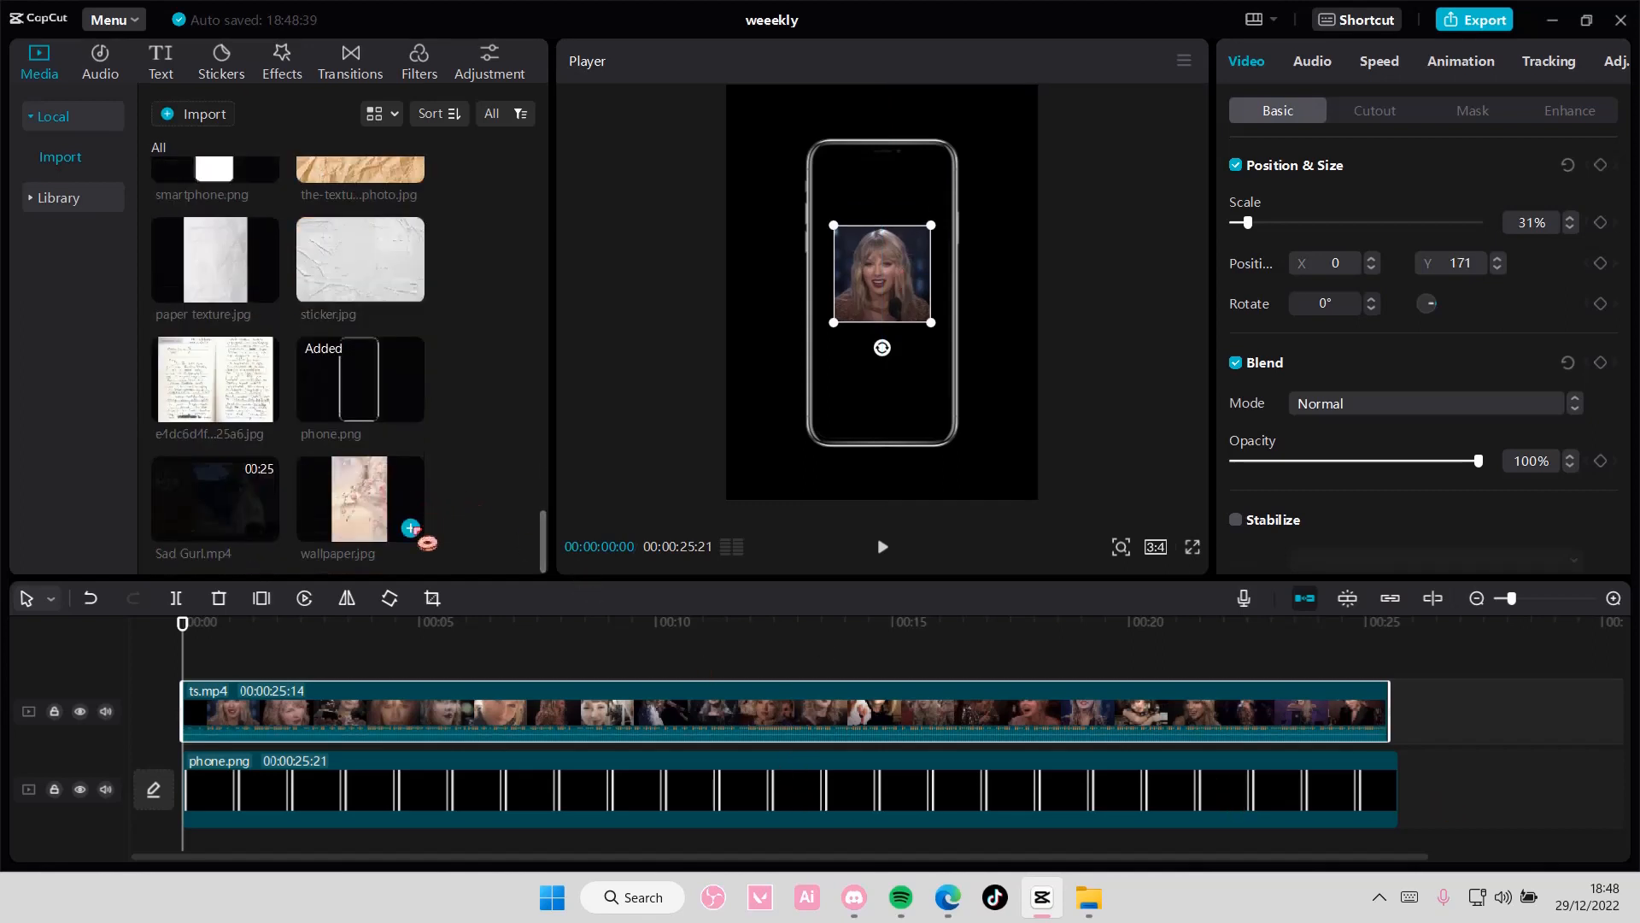
click(414, 529)
drag(198, 792, 1386, 827)
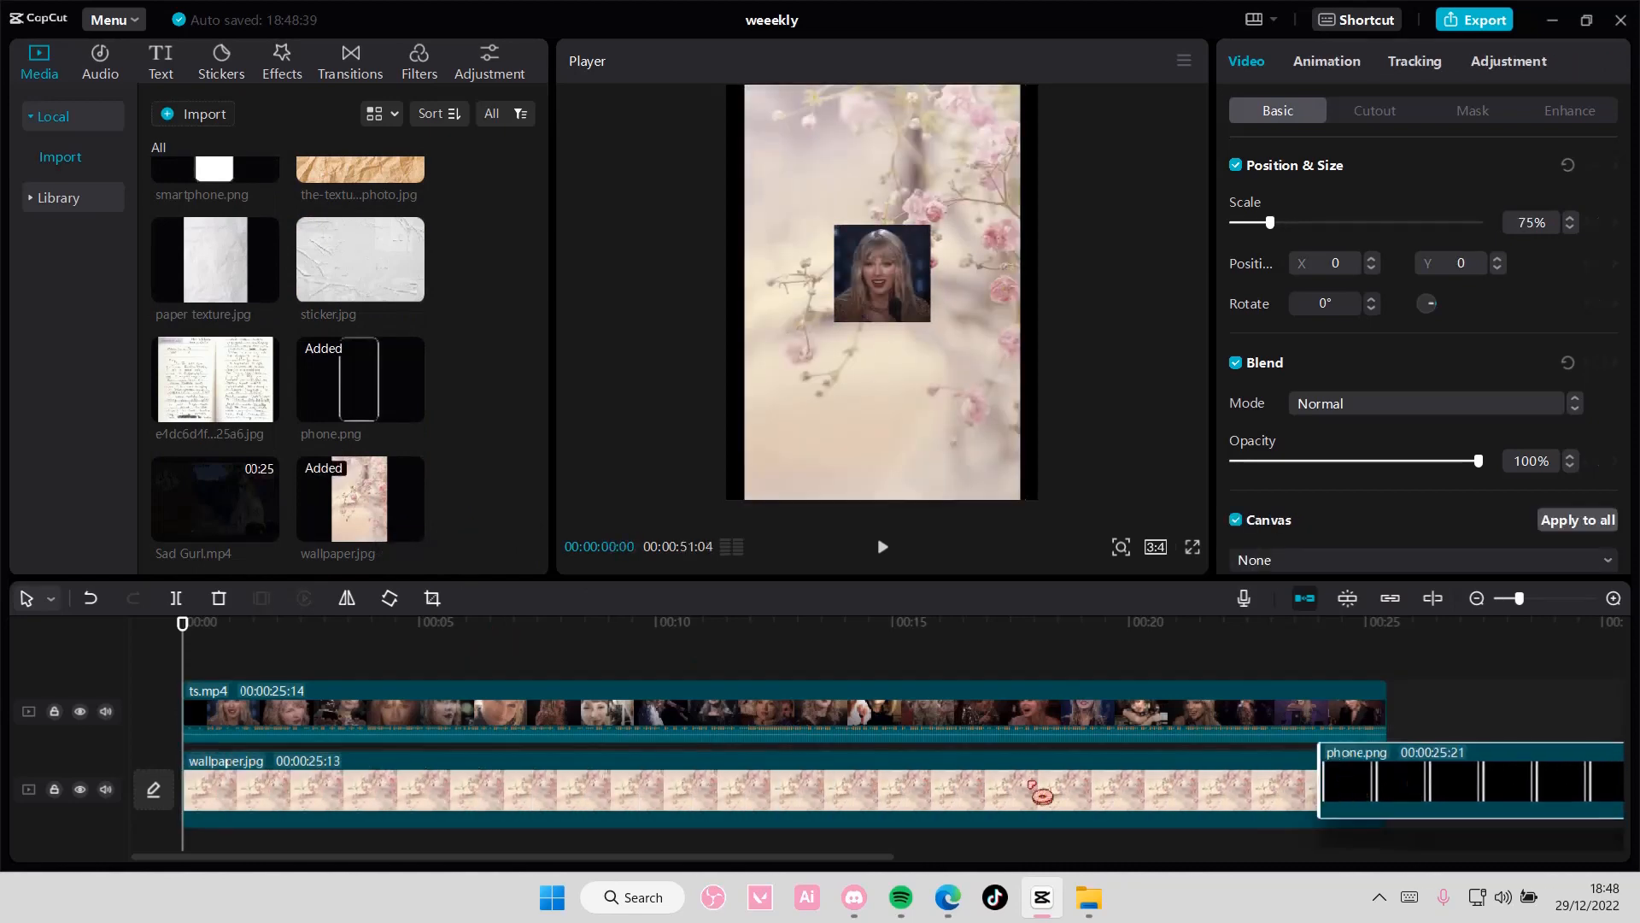
drag(1032, 784, 230, 747)
Step: Scale the wallpaper down to the phone's height and fit it to the screen with a 436 × 923 rectangle mask, round corners 30
click(914, 801)
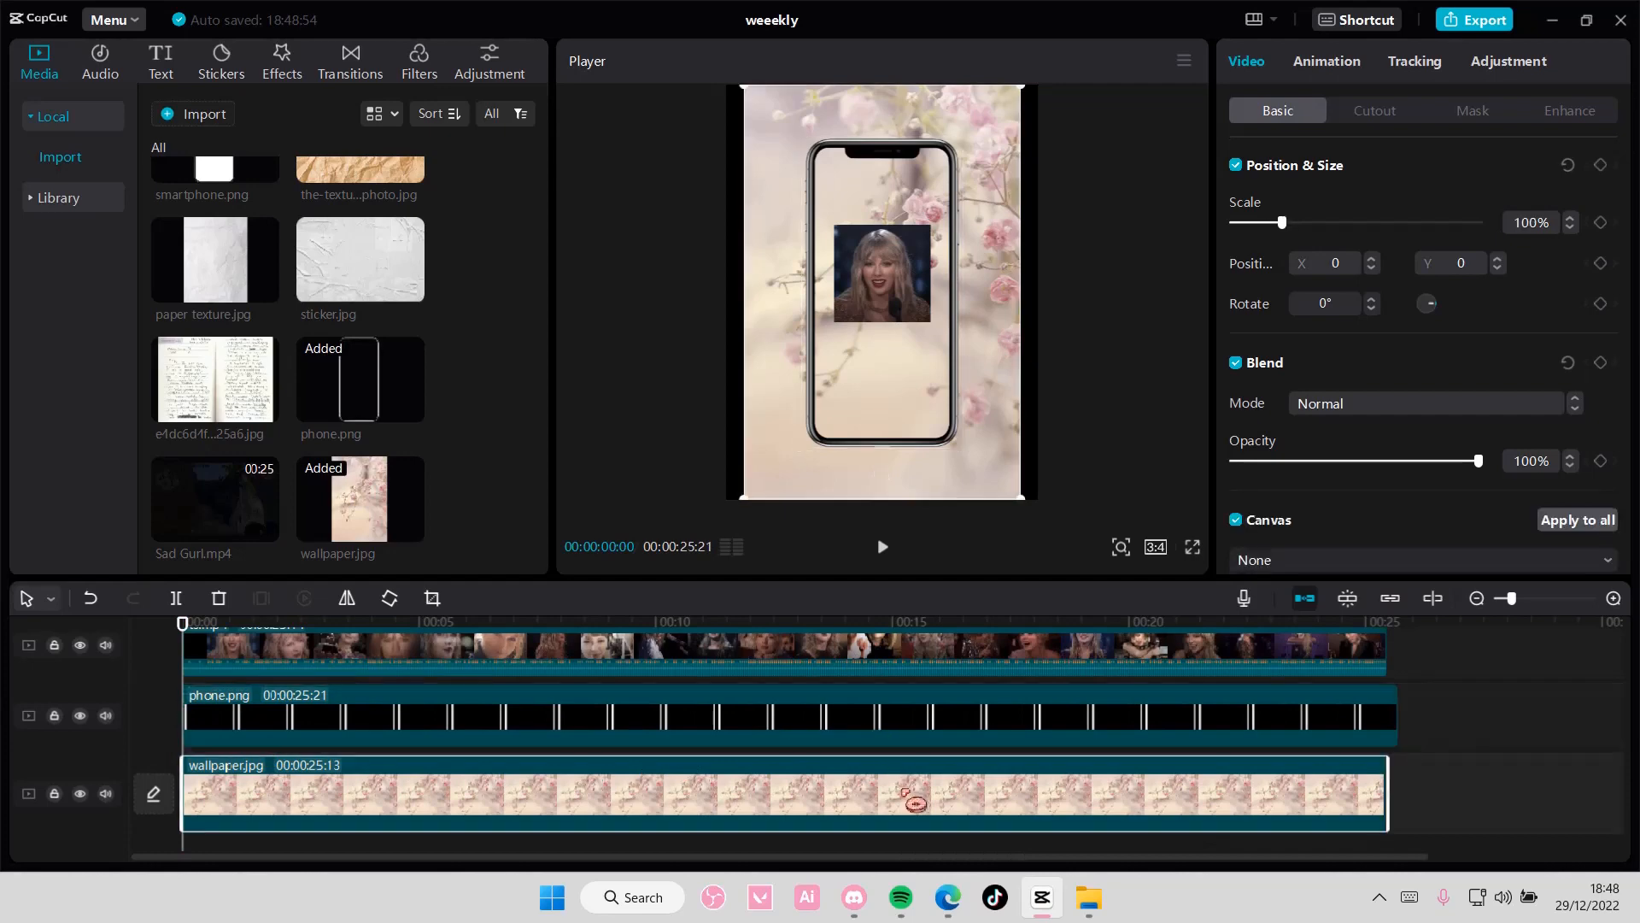
drag(1030, 500, 986, 447)
click(1473, 110)
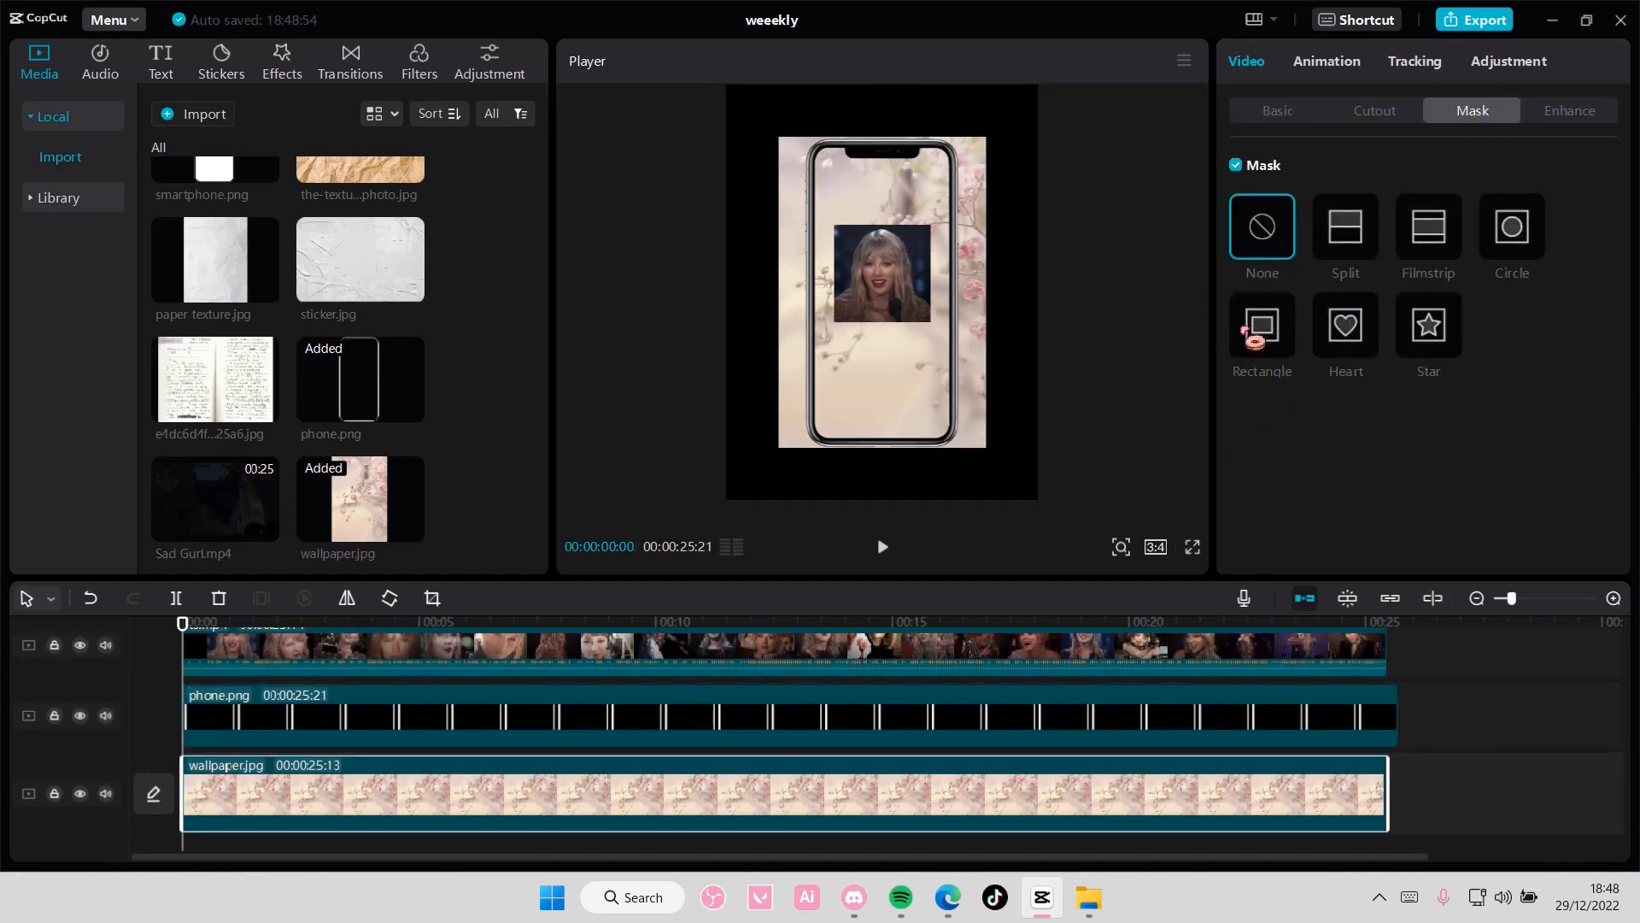
click(1254, 339)
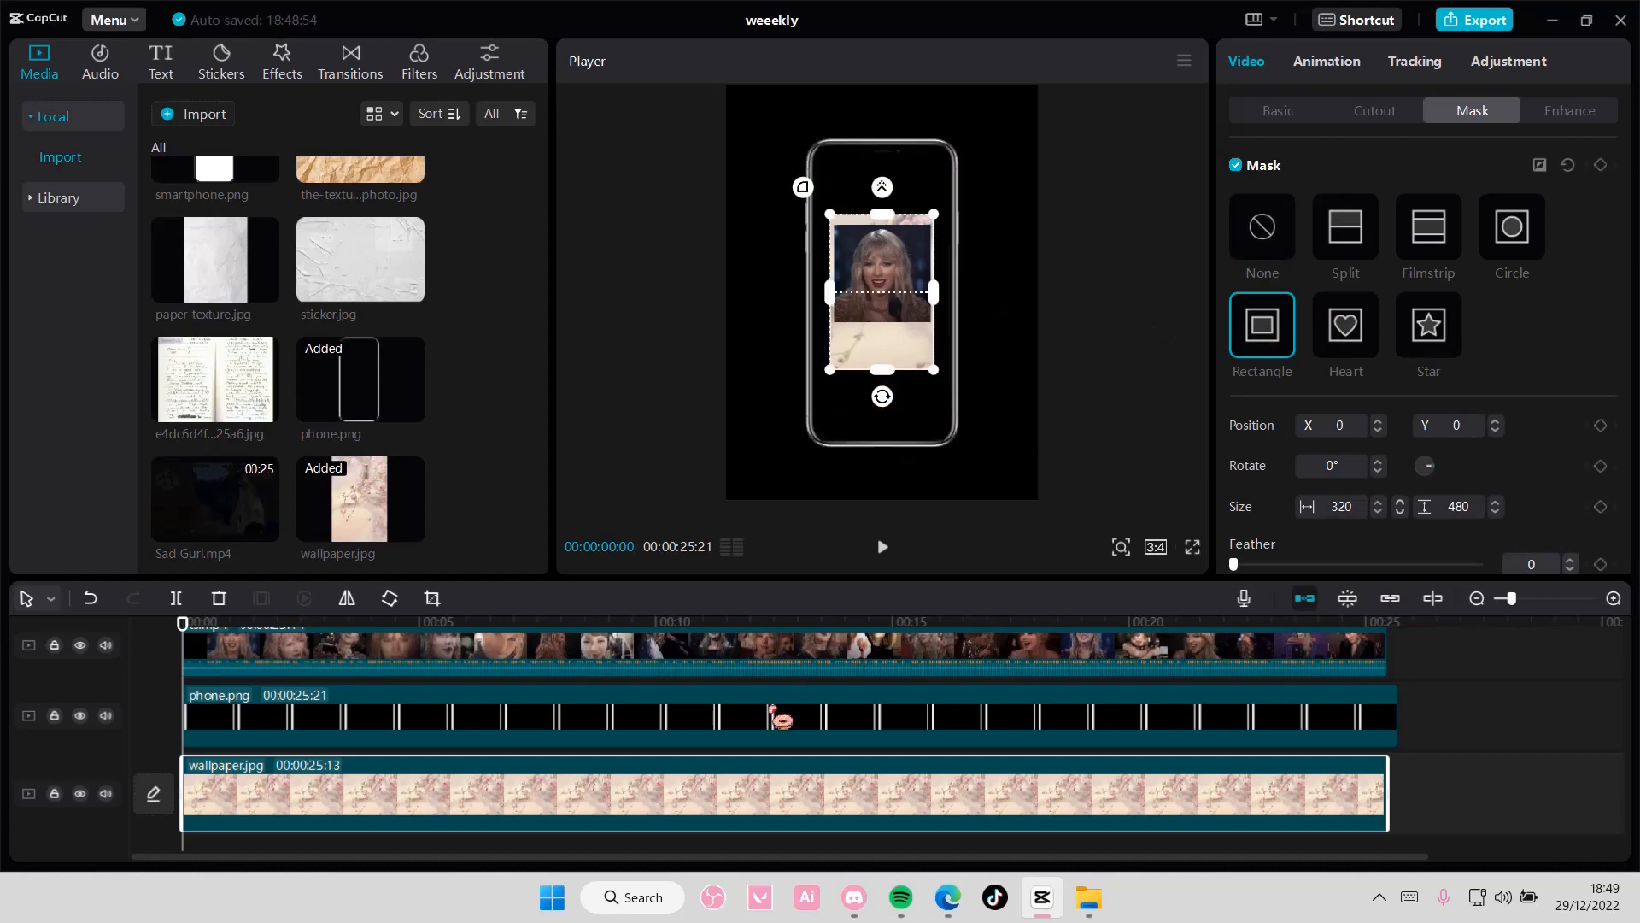
drag(933, 301, 953, 305)
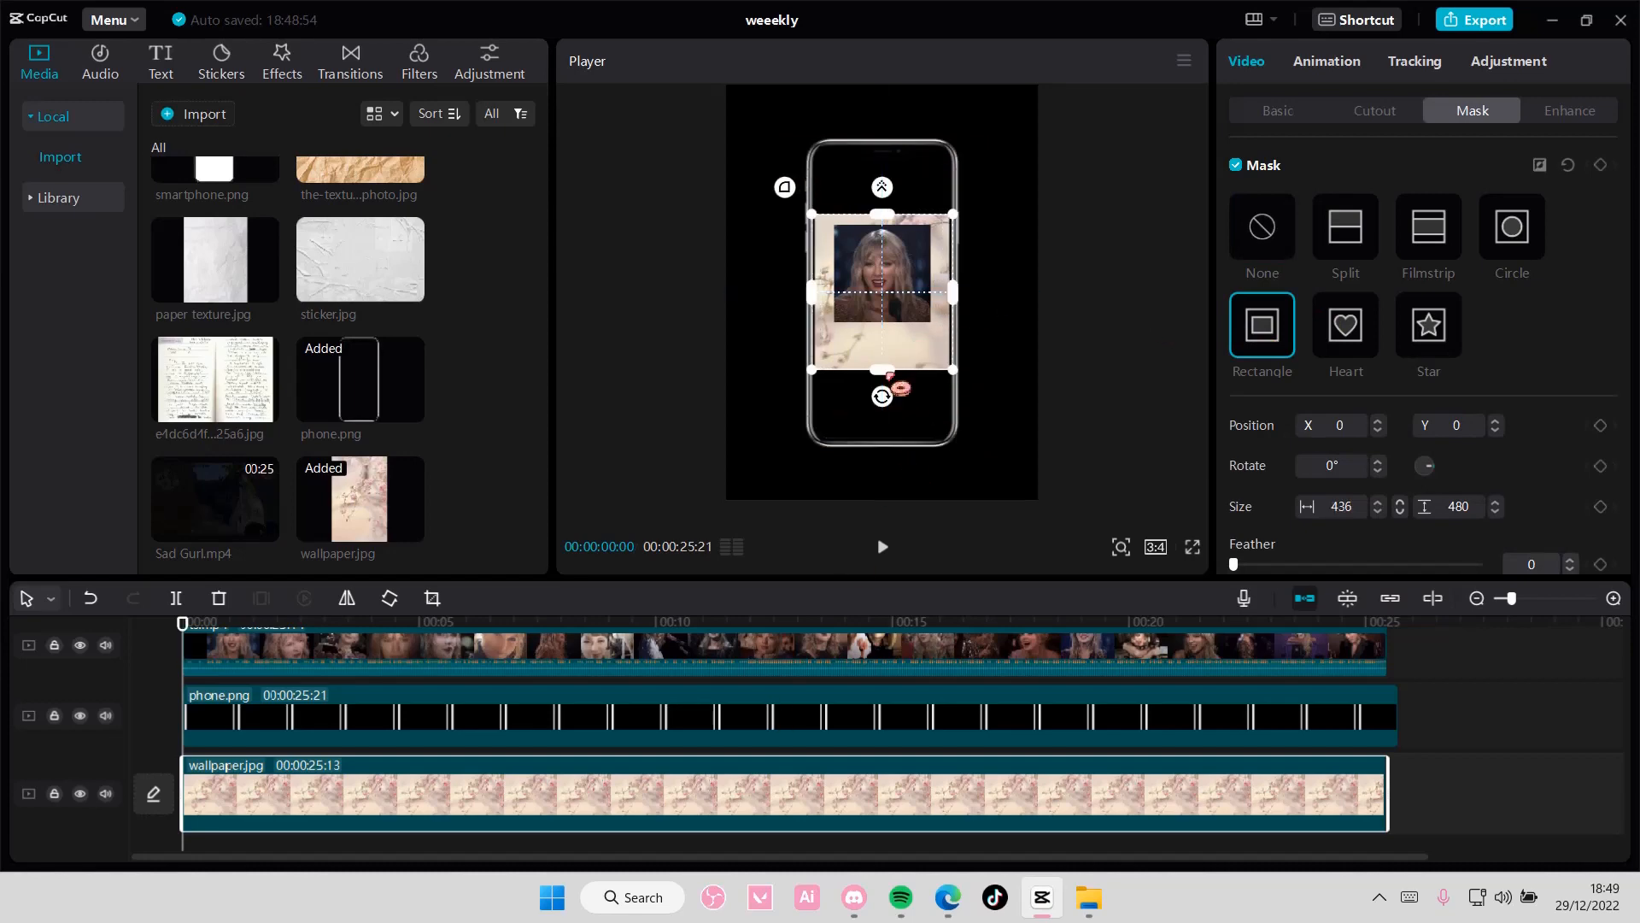
drag(887, 373, 884, 475)
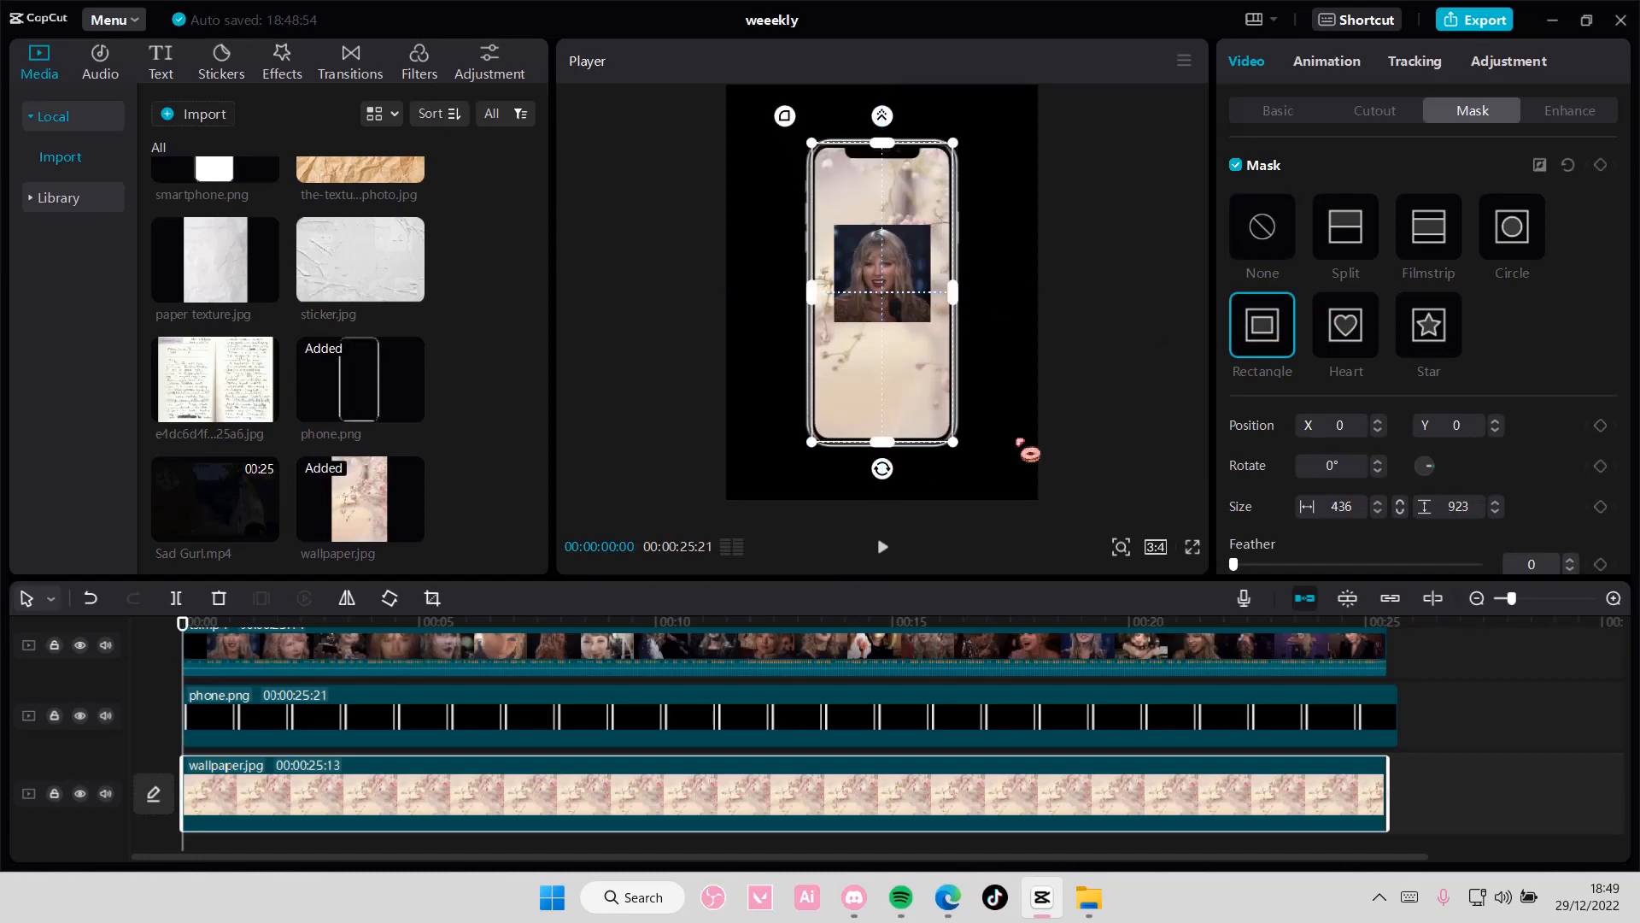
scroll(1313, 497, down, 1)
drag(1235, 547, 1310, 554)
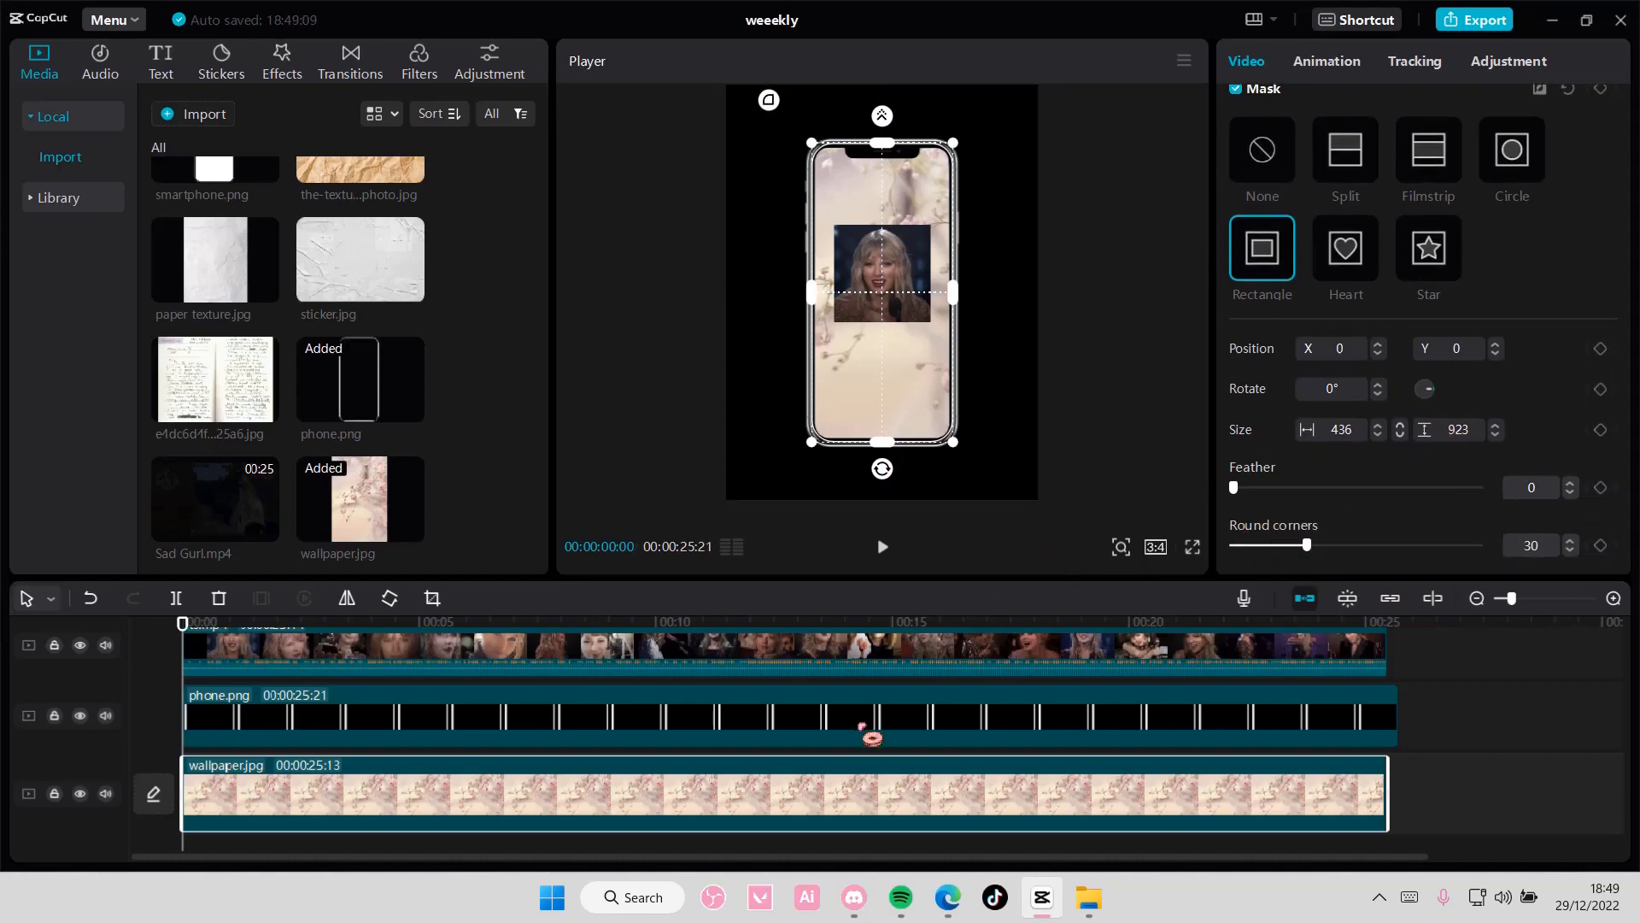
Step: Add the black B&W library clip between ts.mp4 and phone.png, extended to about 25:20, and mute the ts.mp4 track
click(725, 704)
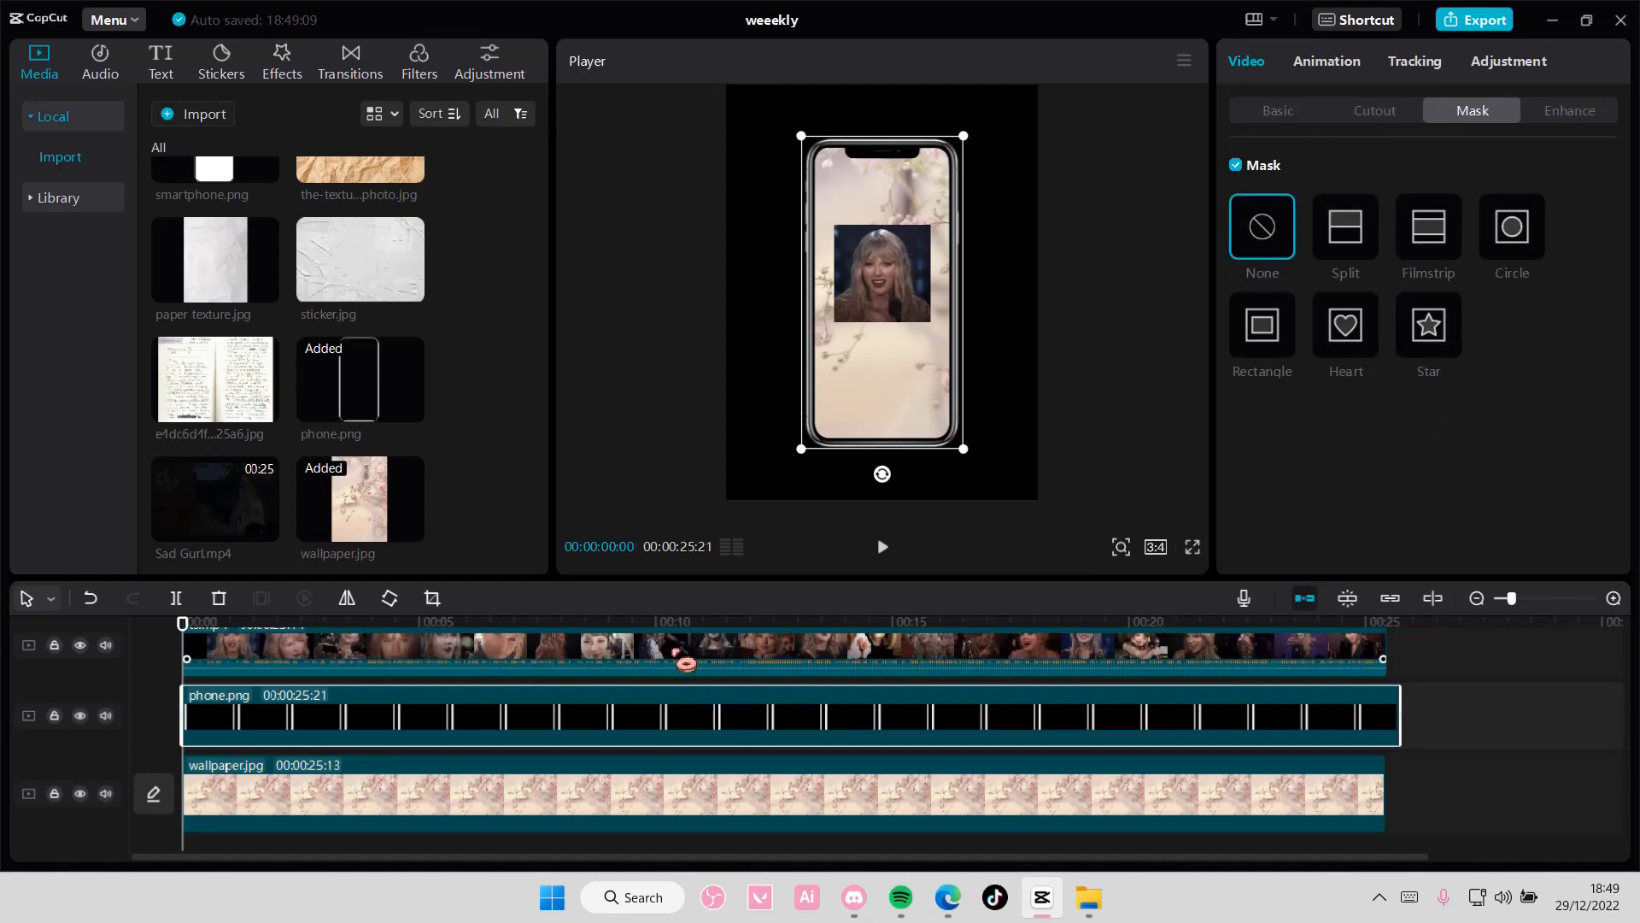
scroll(407, 477, up, 10)
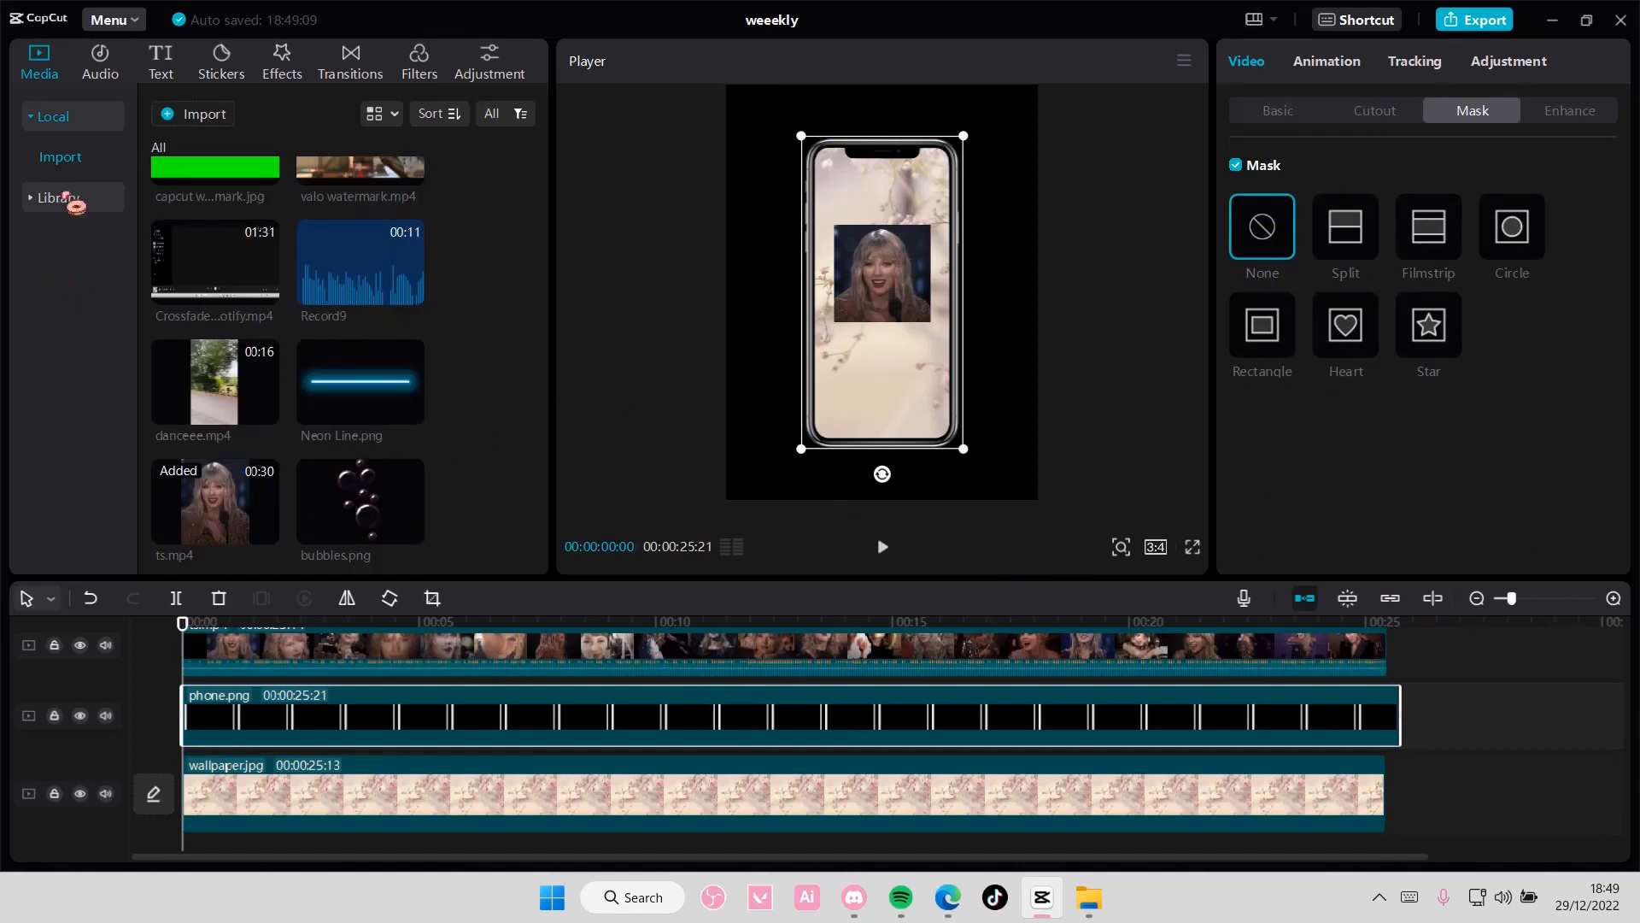
click(62, 198)
click(412, 197)
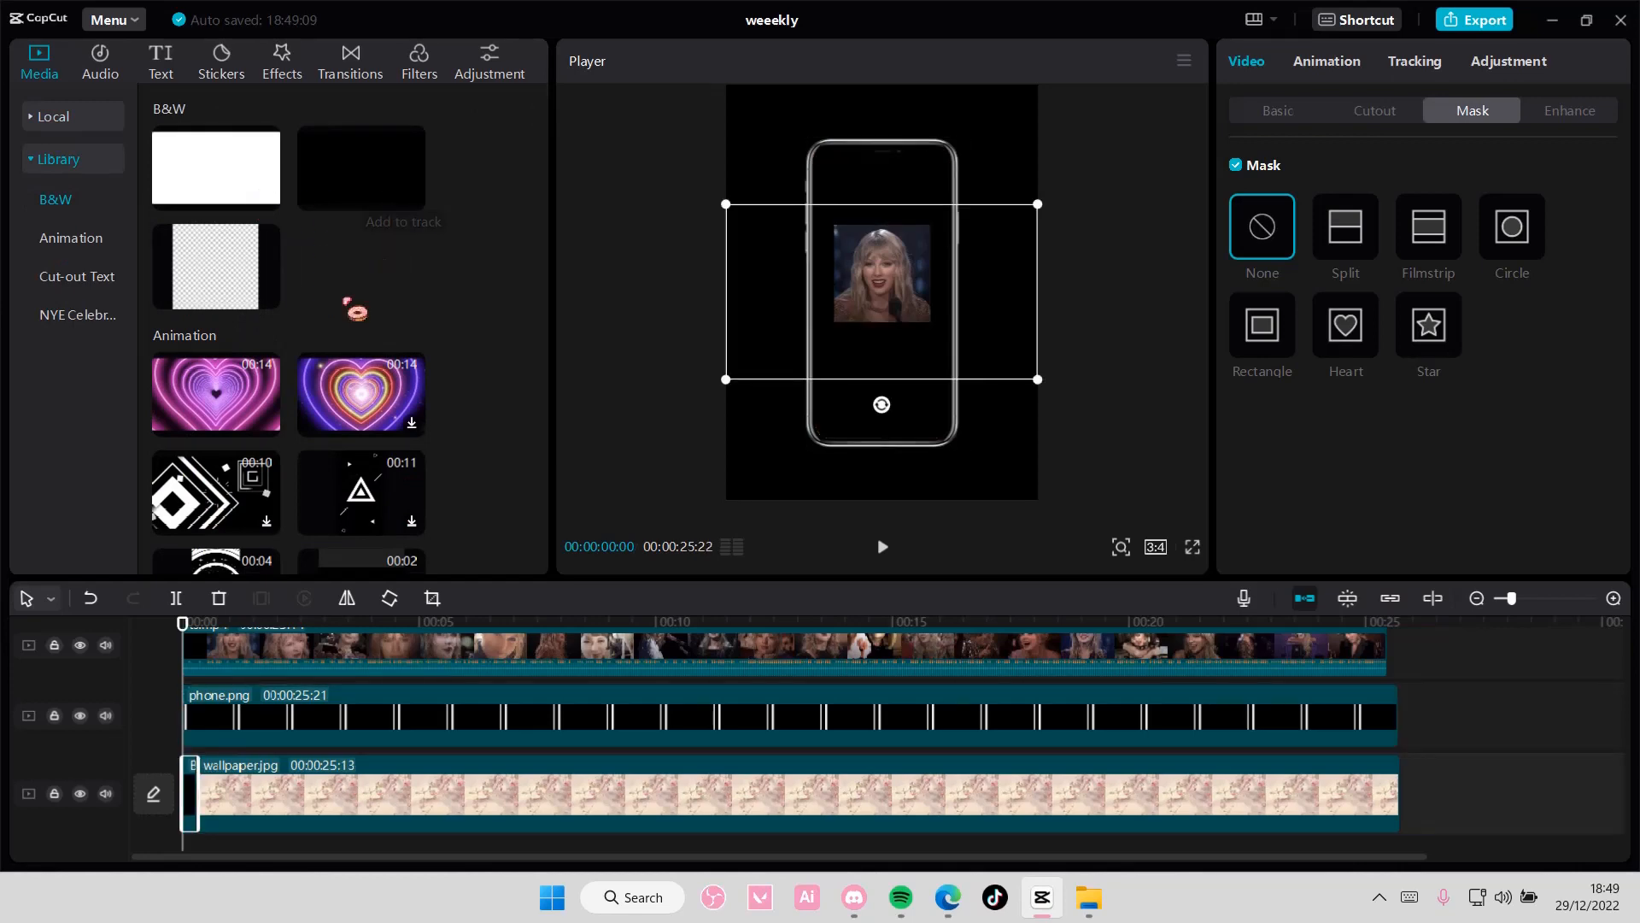
click(109, 645)
drag(198, 787, 1406, 787)
drag(1245, 825, 1173, 734)
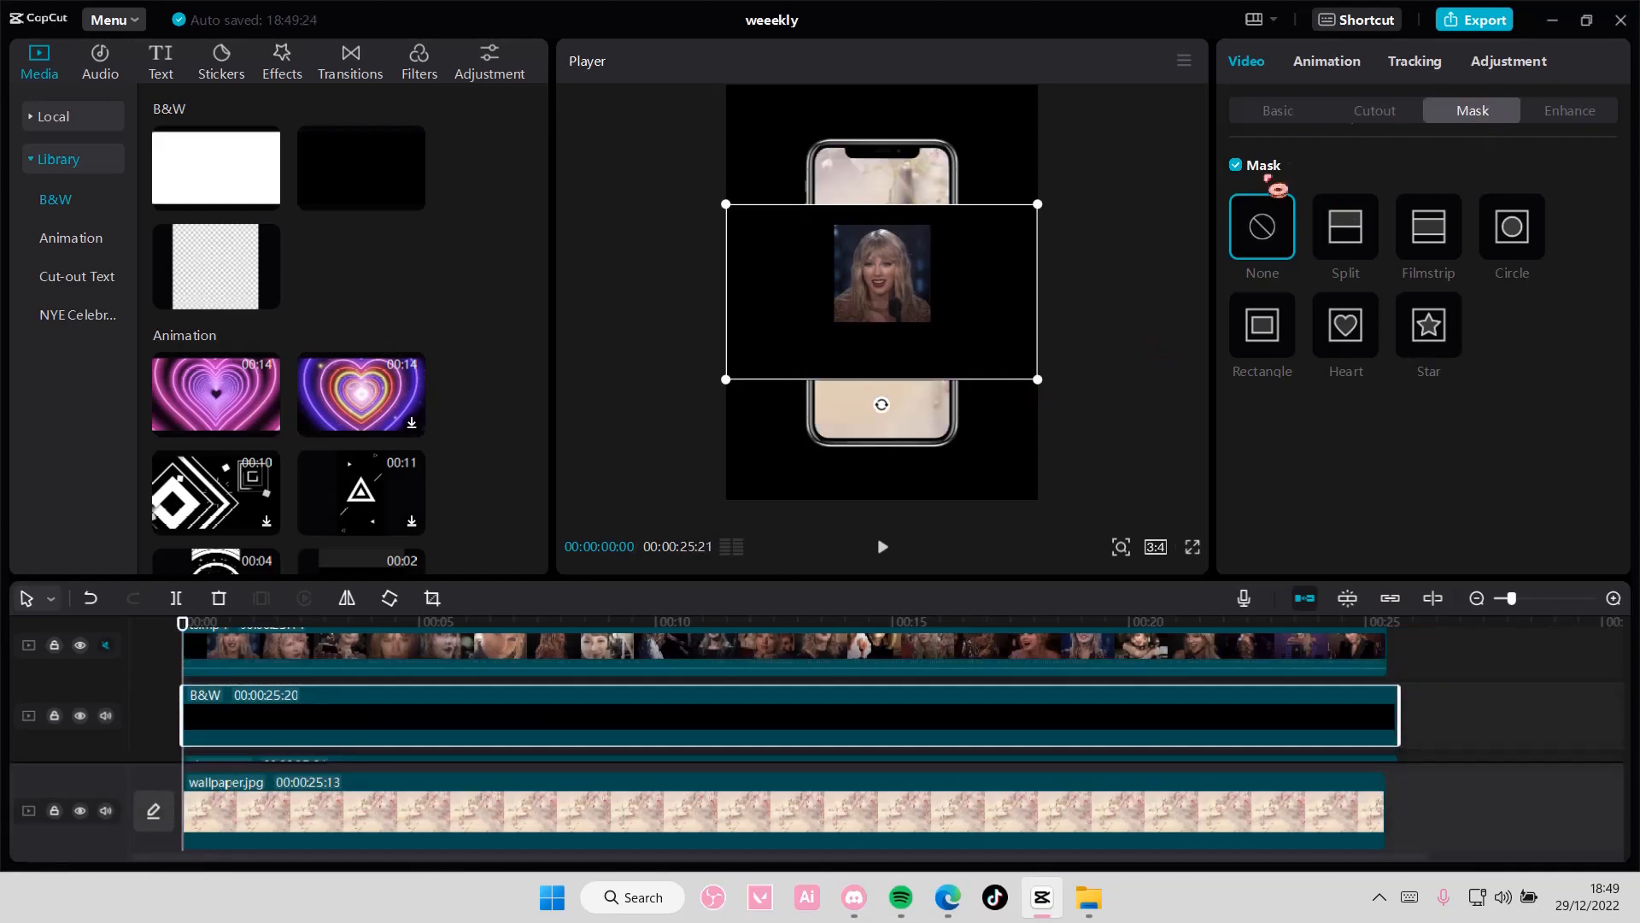
Step: Give the black clip a rectangle mask of about 508 × 498 at Y 126 with feather 10, as a shadow behind the video
click(1265, 326)
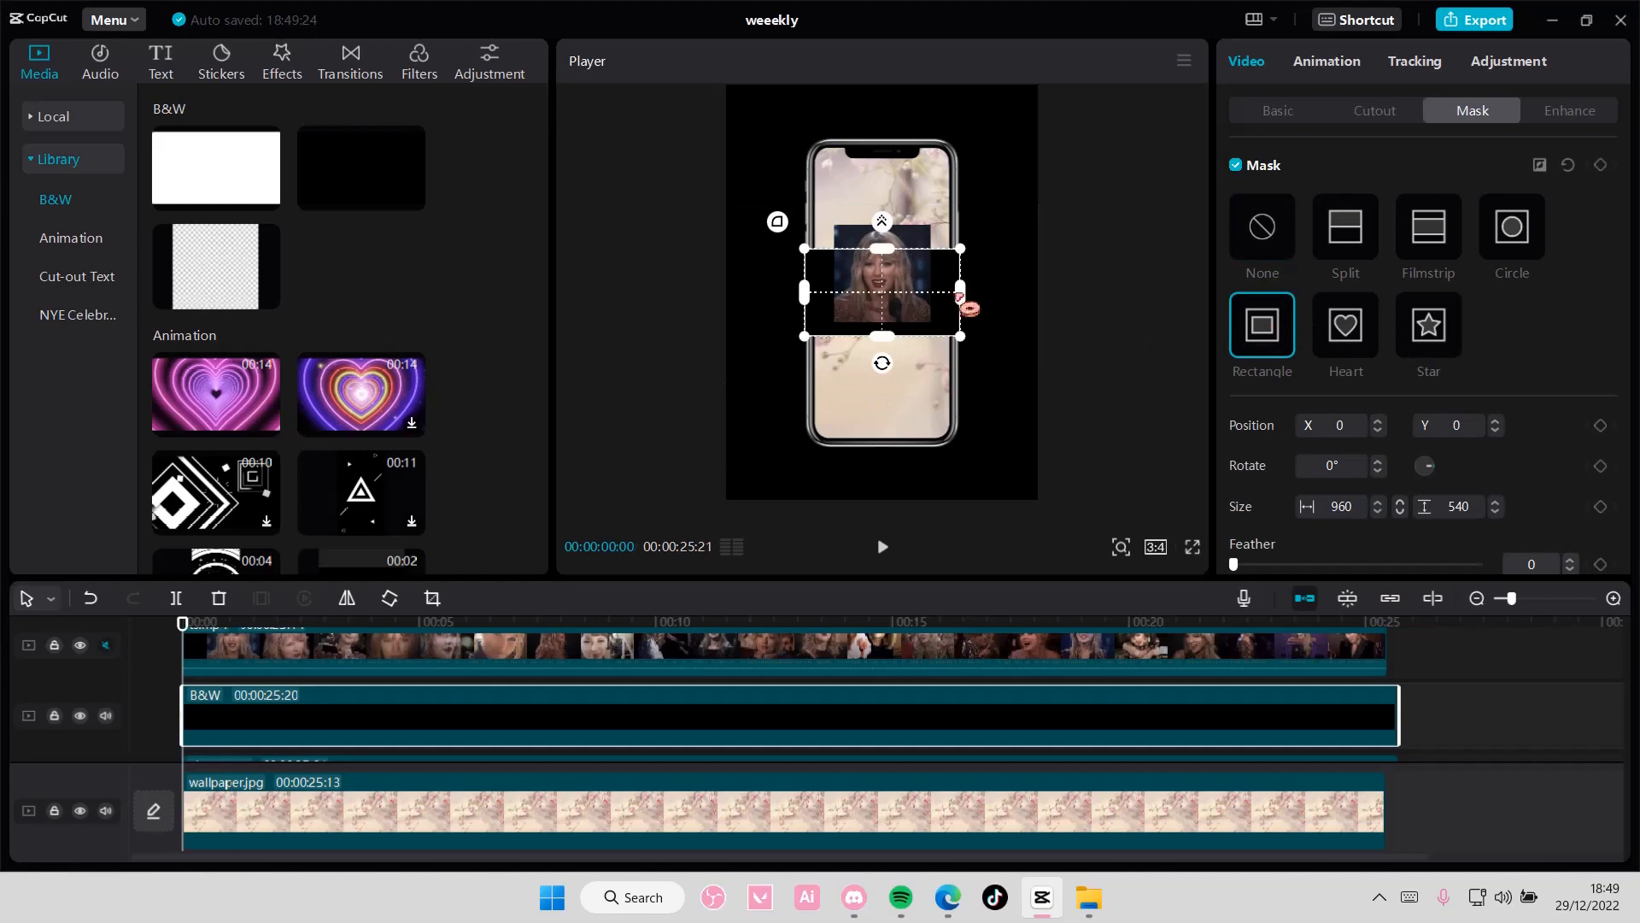
drag(959, 296, 881, 333)
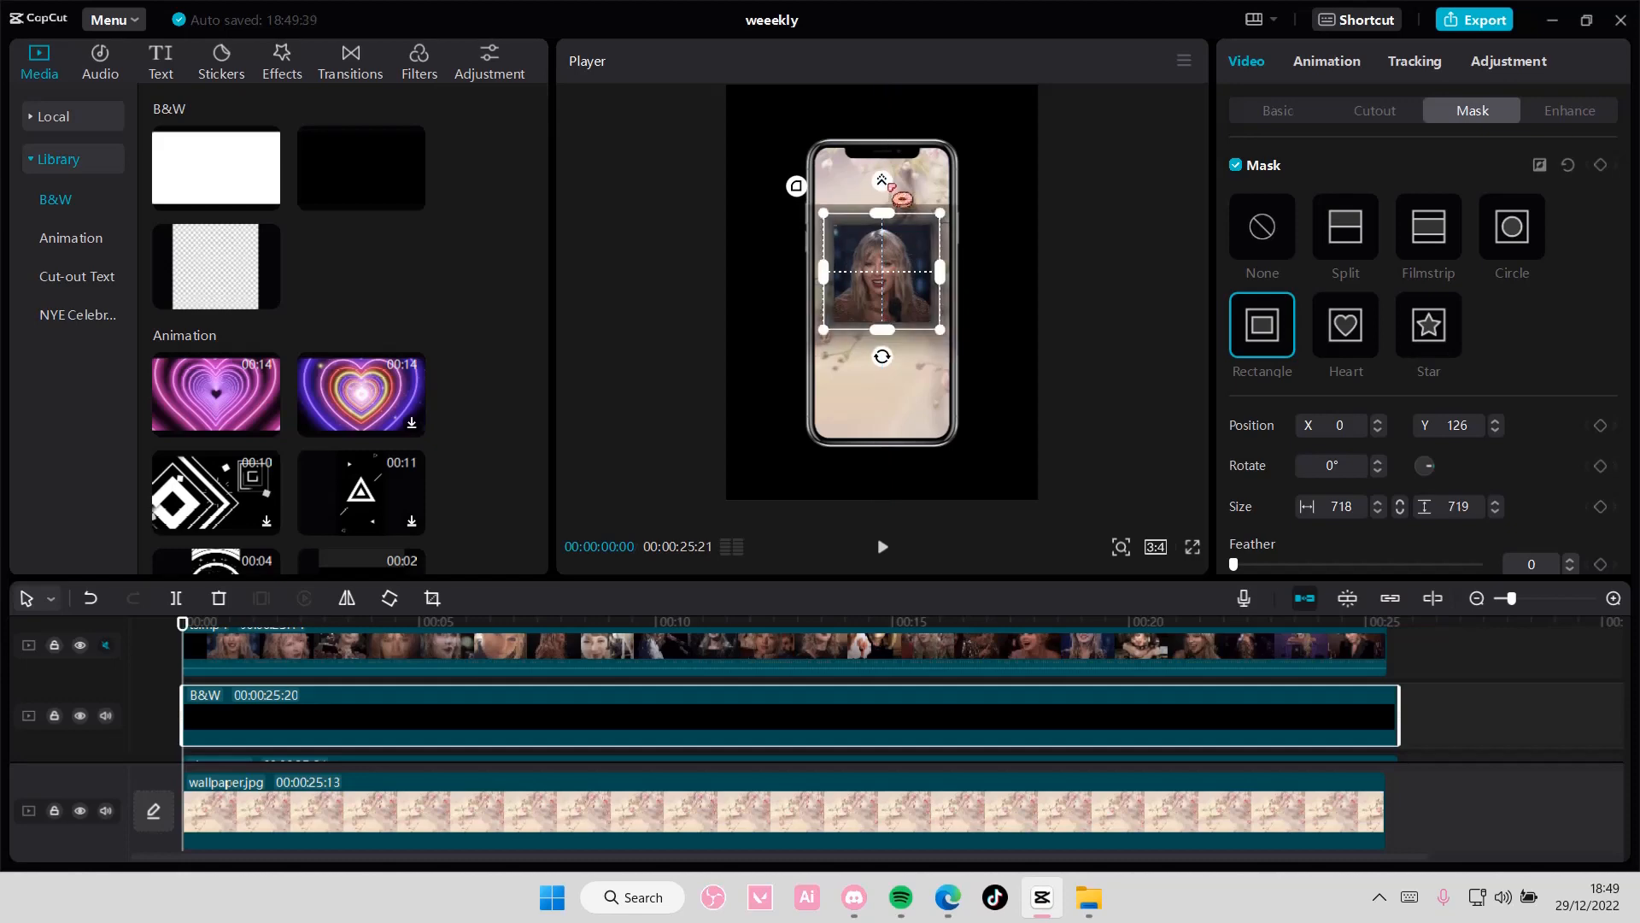
drag(891, 184, 928, 270)
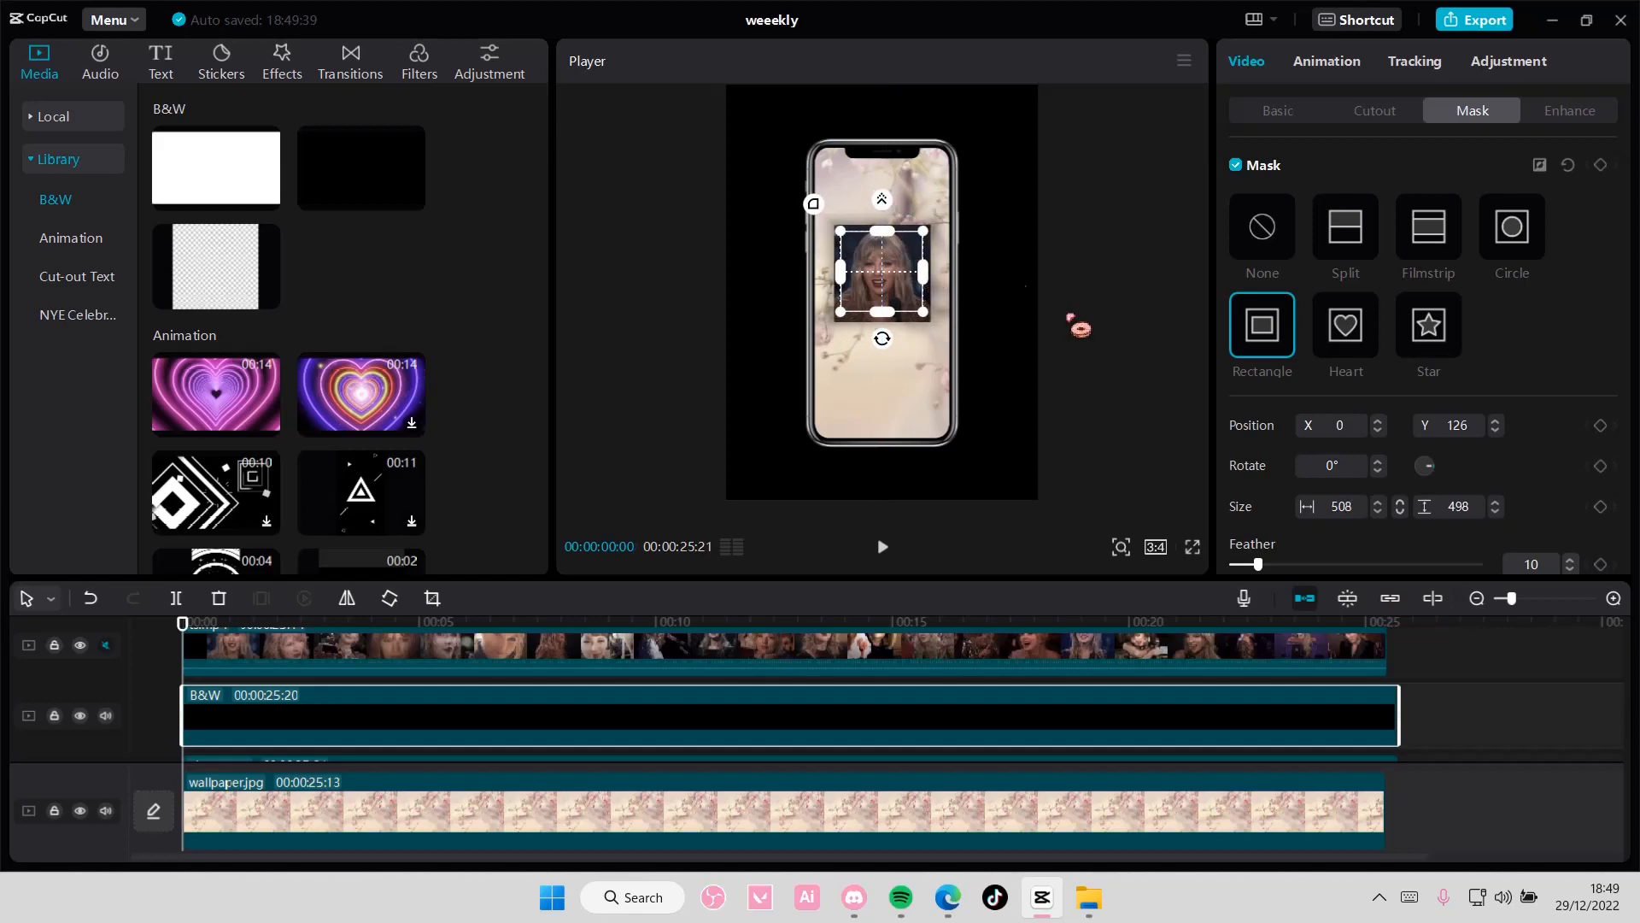
click(1079, 328)
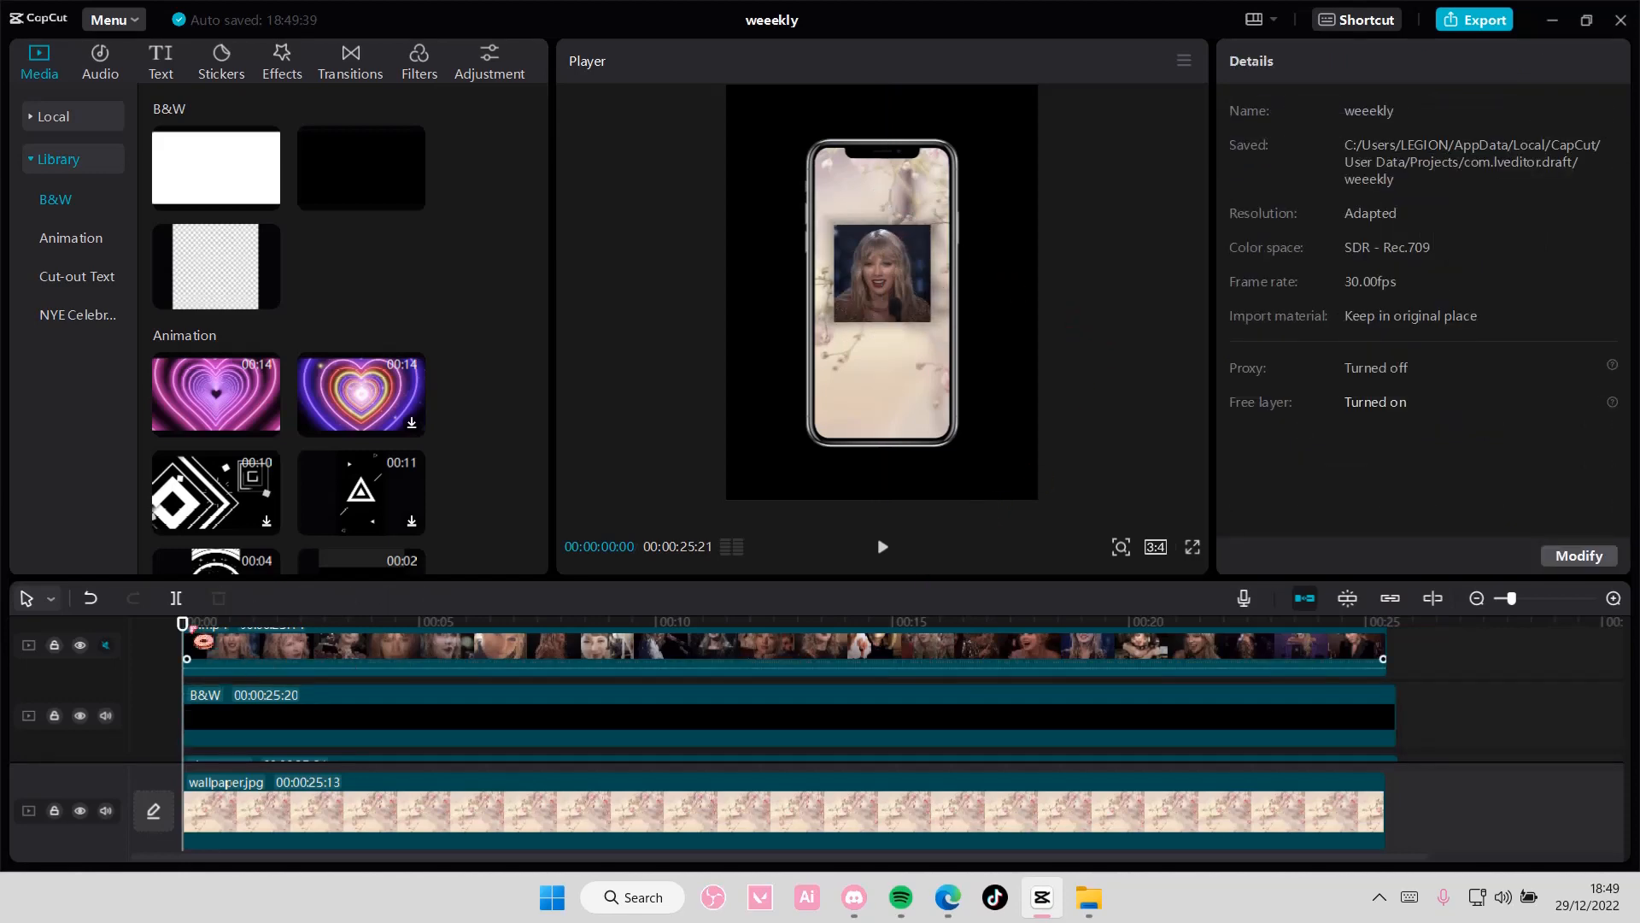
Step: Add the "Beautiful girl" music player text template from the Message category at the start of the timeline
mouse_move(185, 643)
mouse_down()
mouse_move(530, 643)
mouse_move(160, 656)
mouse_up()
scroll(308, 715, up, 3)
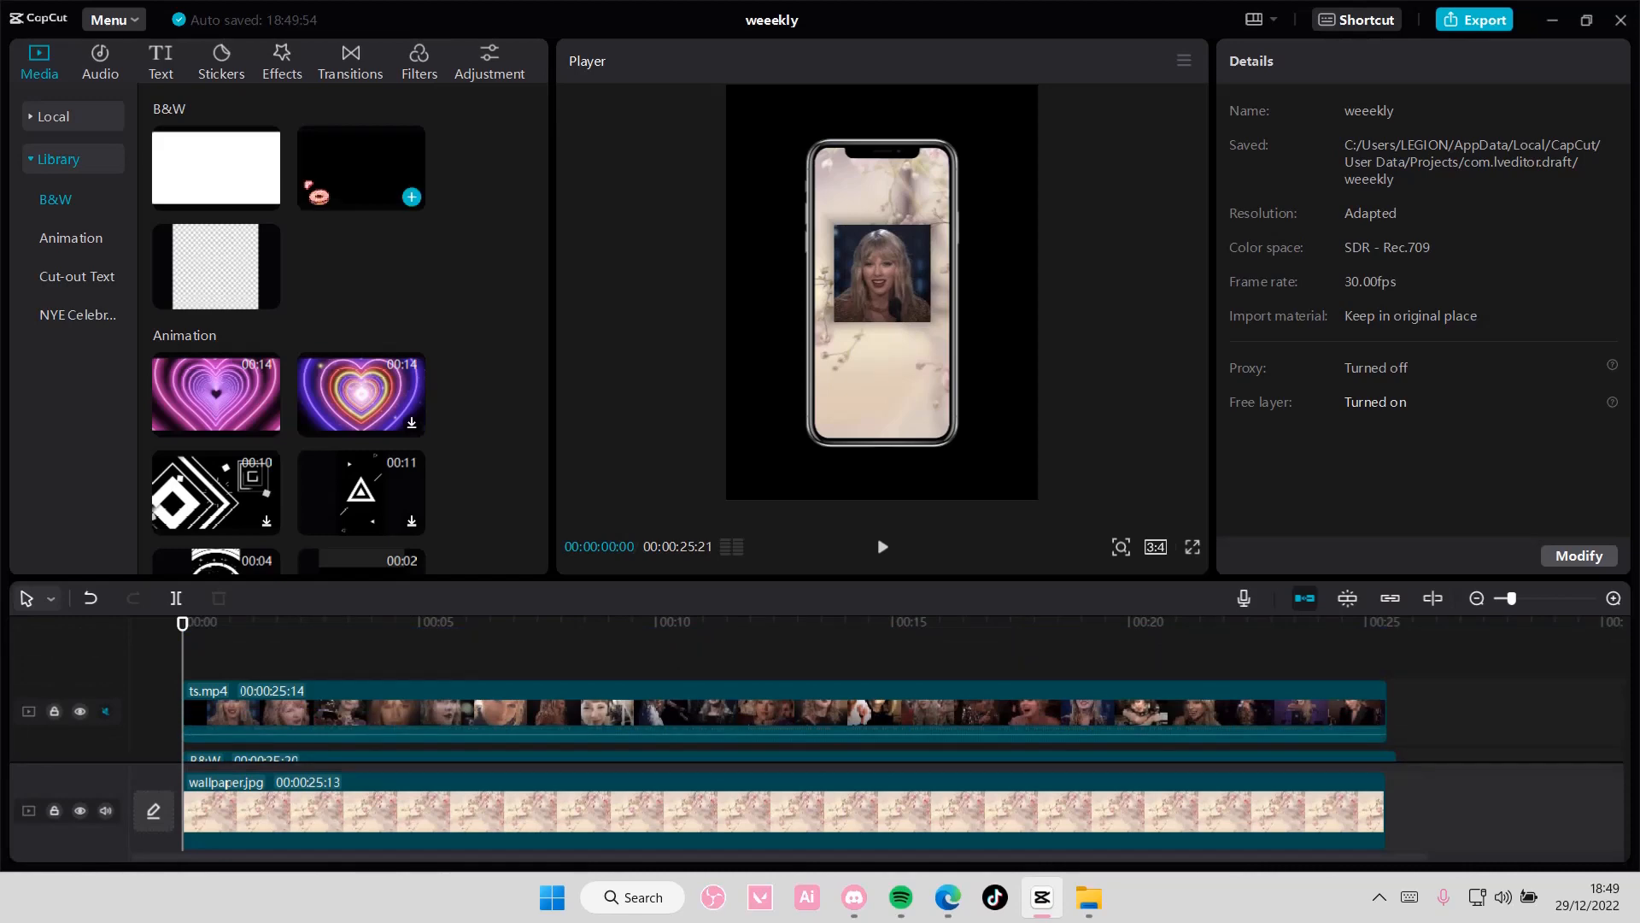
click(168, 75)
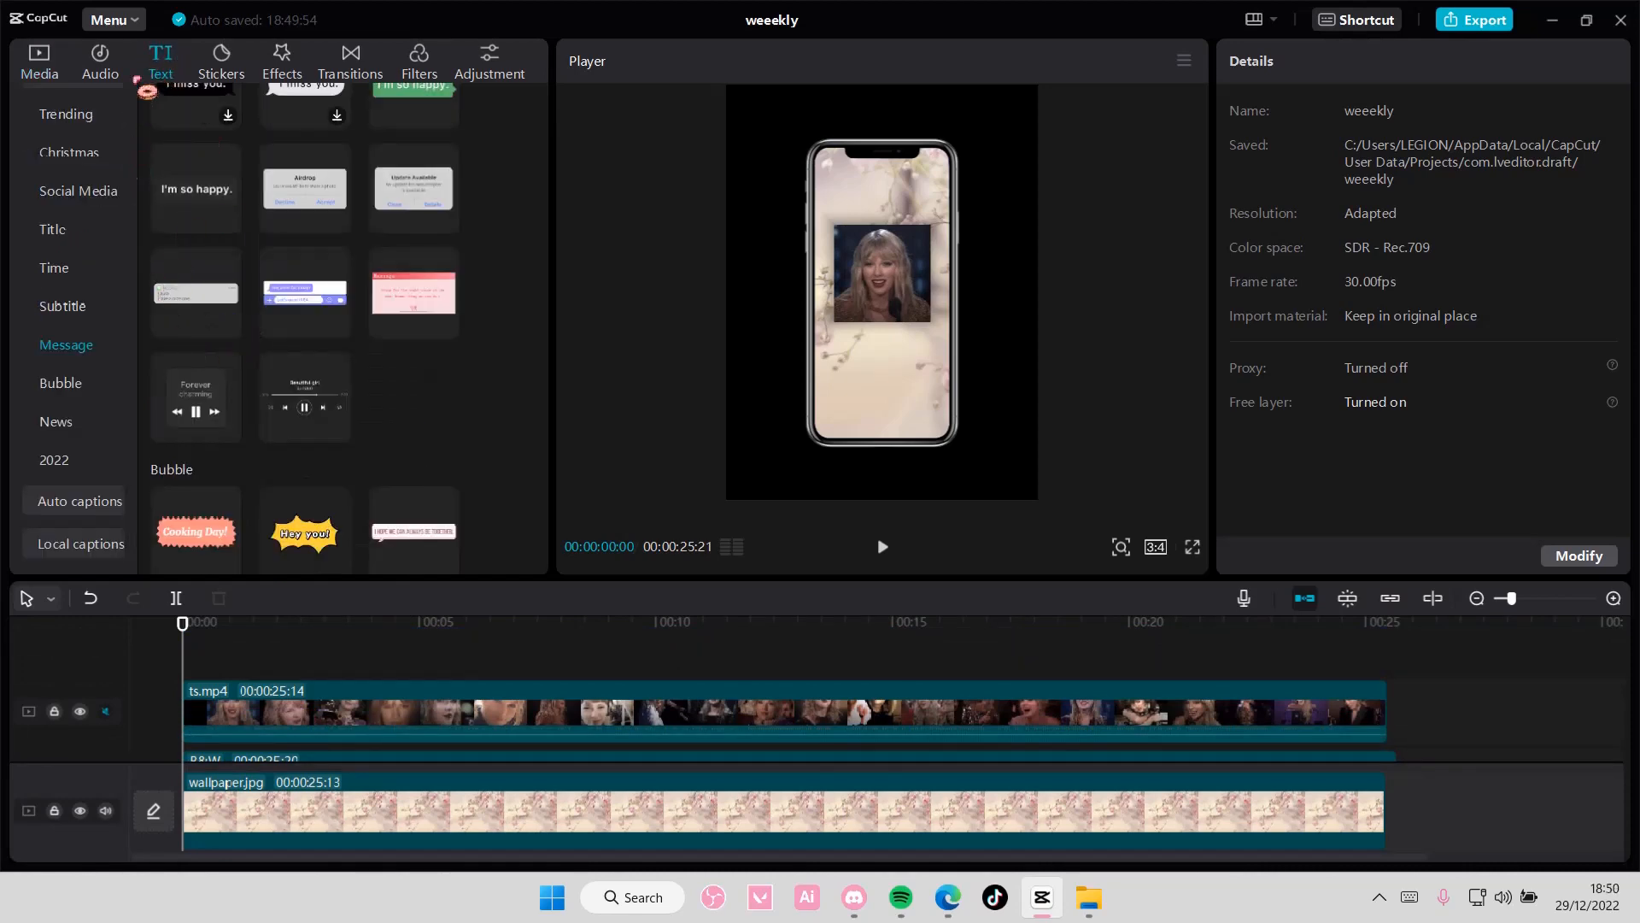
scroll(115, 227, up, 2)
click(83, 210)
click(83, 210)
scroll(101, 359, down, 2)
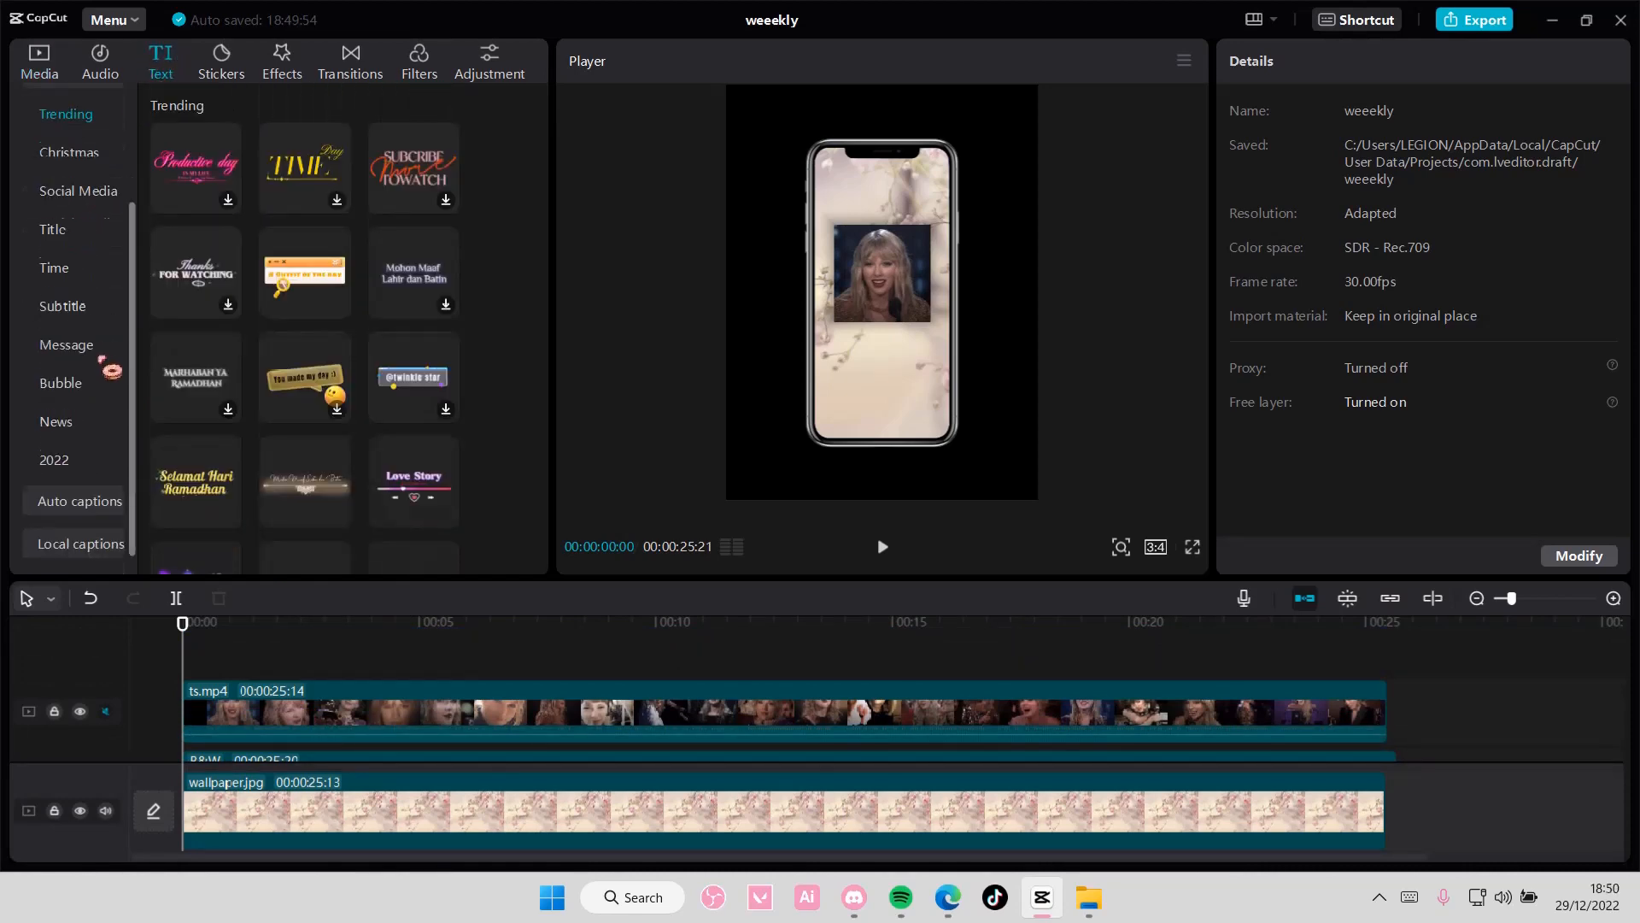
click(86, 350)
scroll(282, 419, down, 3)
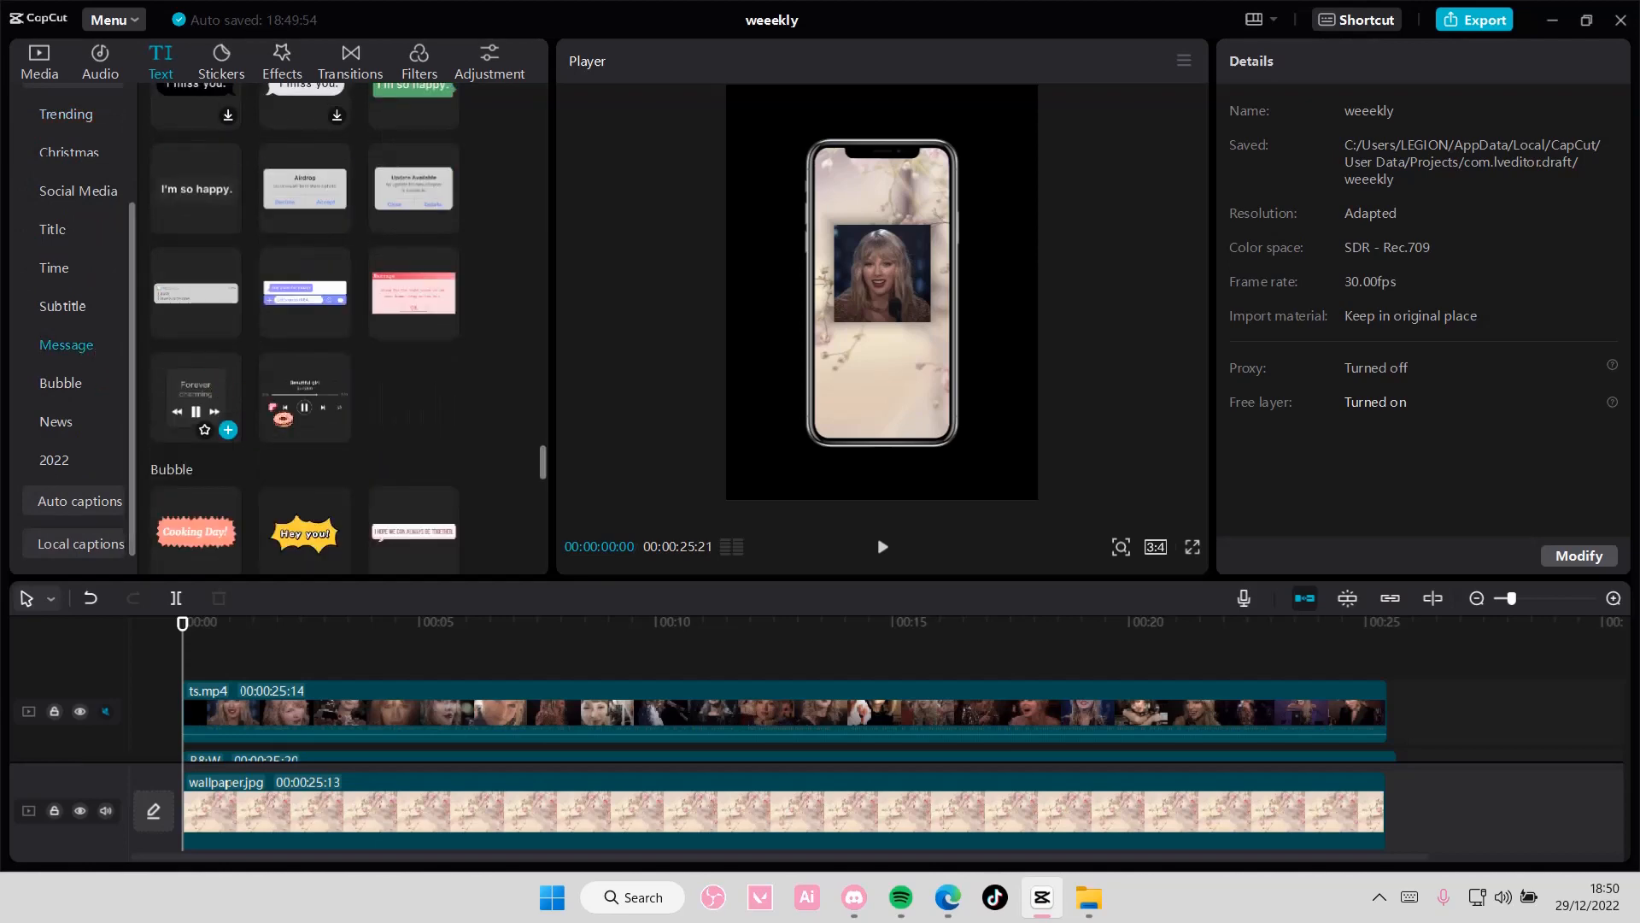
click(338, 431)
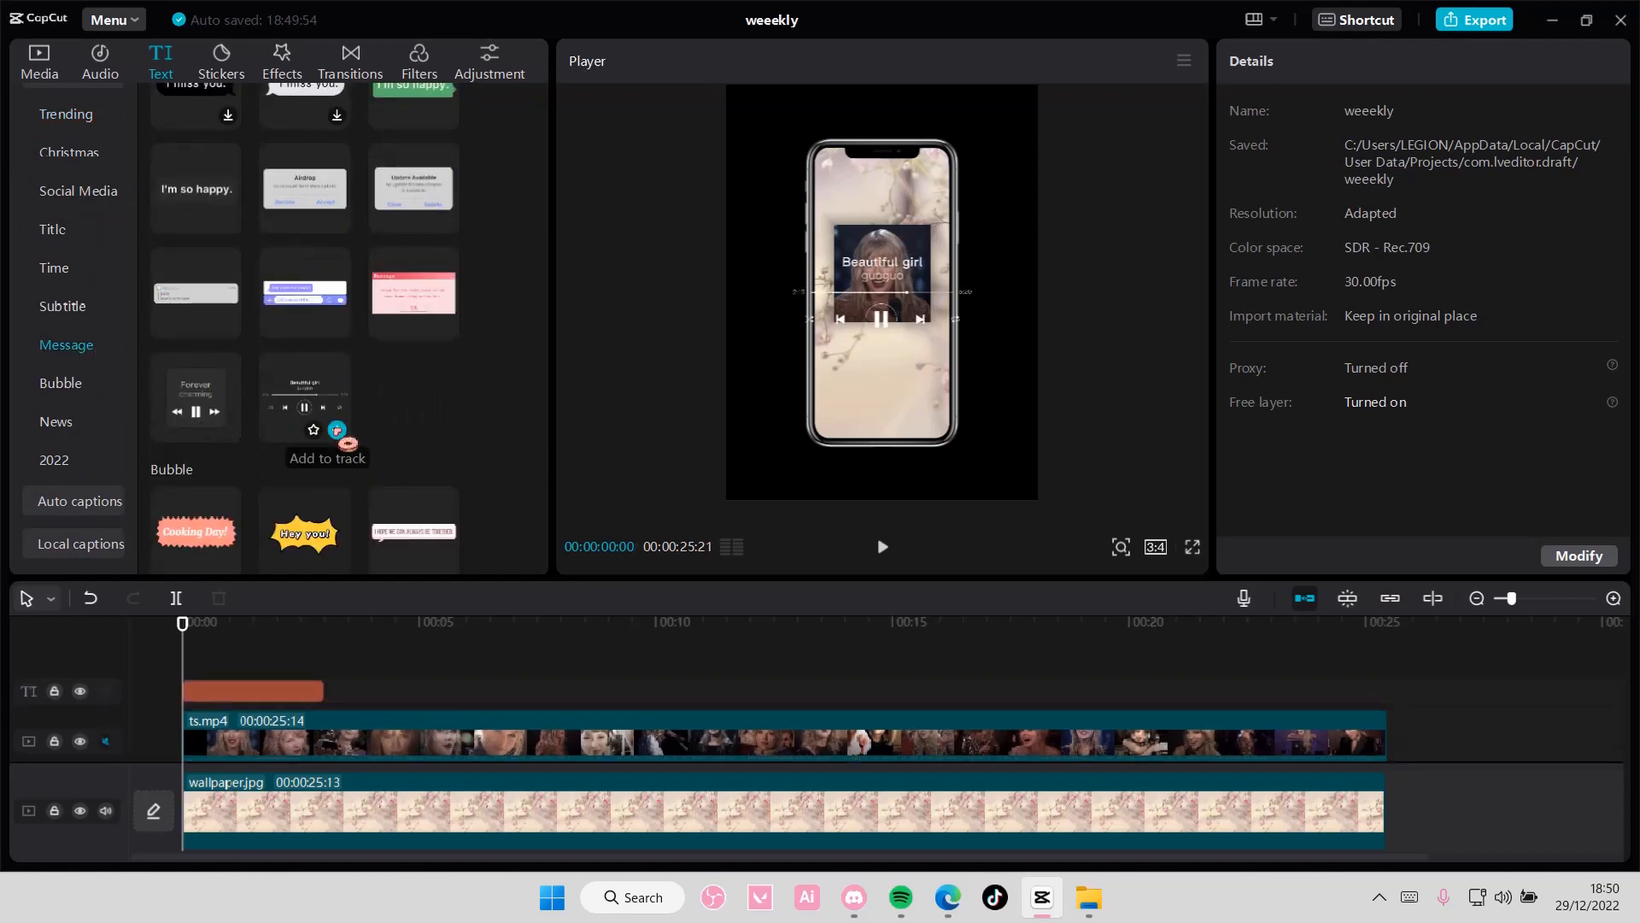
Step: Darken the wallpaper clip by lowering its brightness to about -27
click(940, 812)
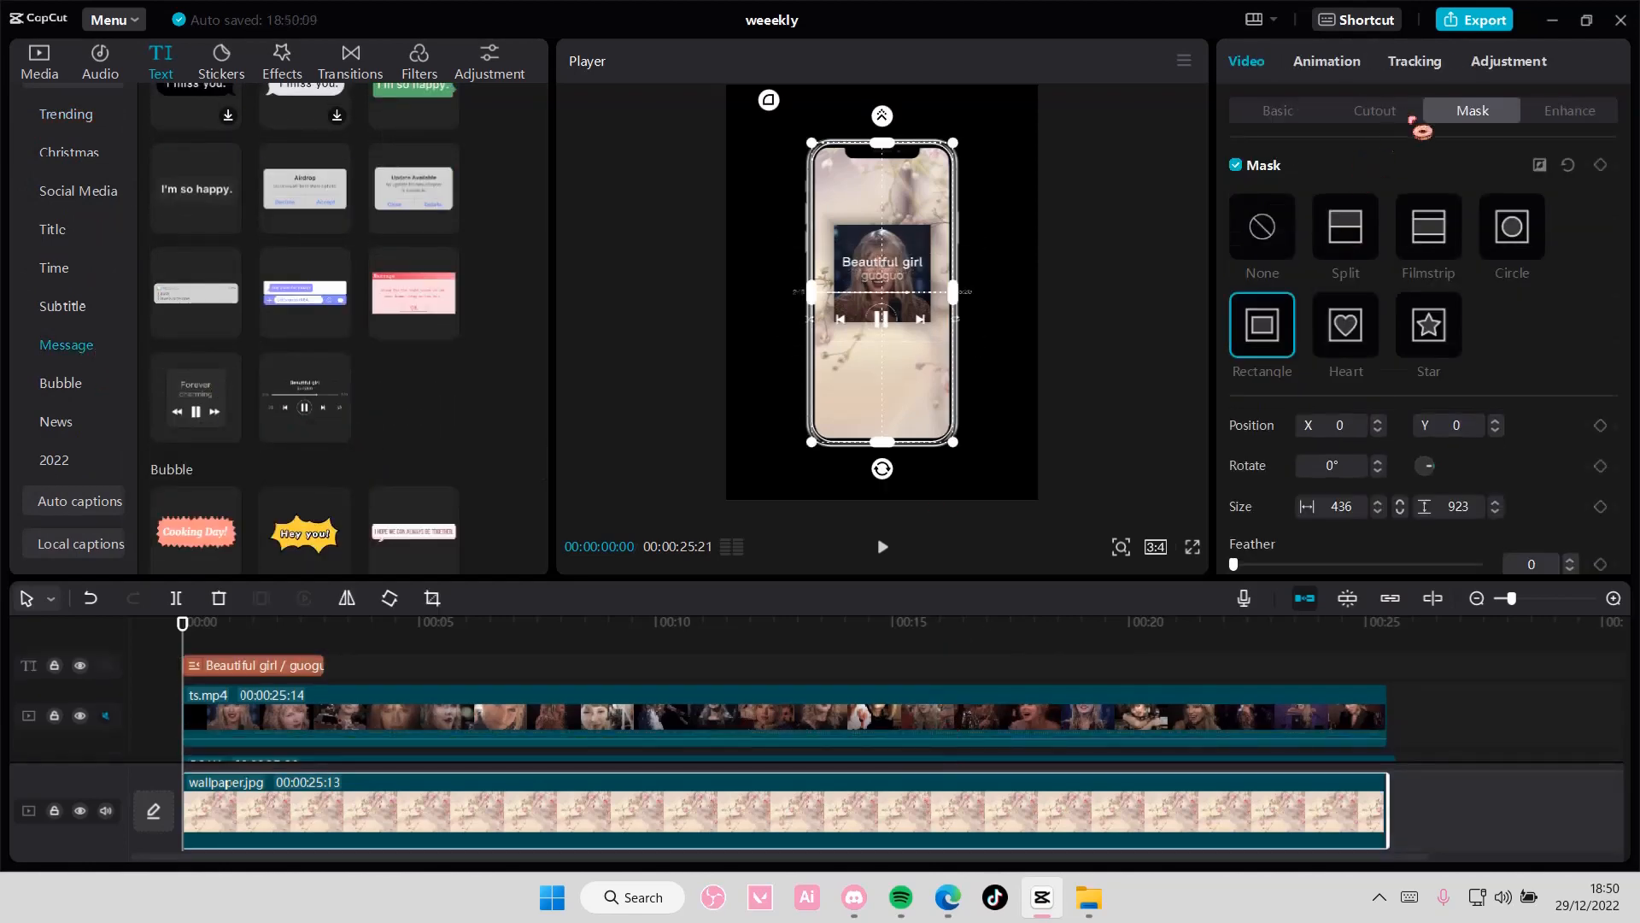
click(1509, 62)
scroll(1350, 419, down, 5)
scroll(1337, 359, down, 3)
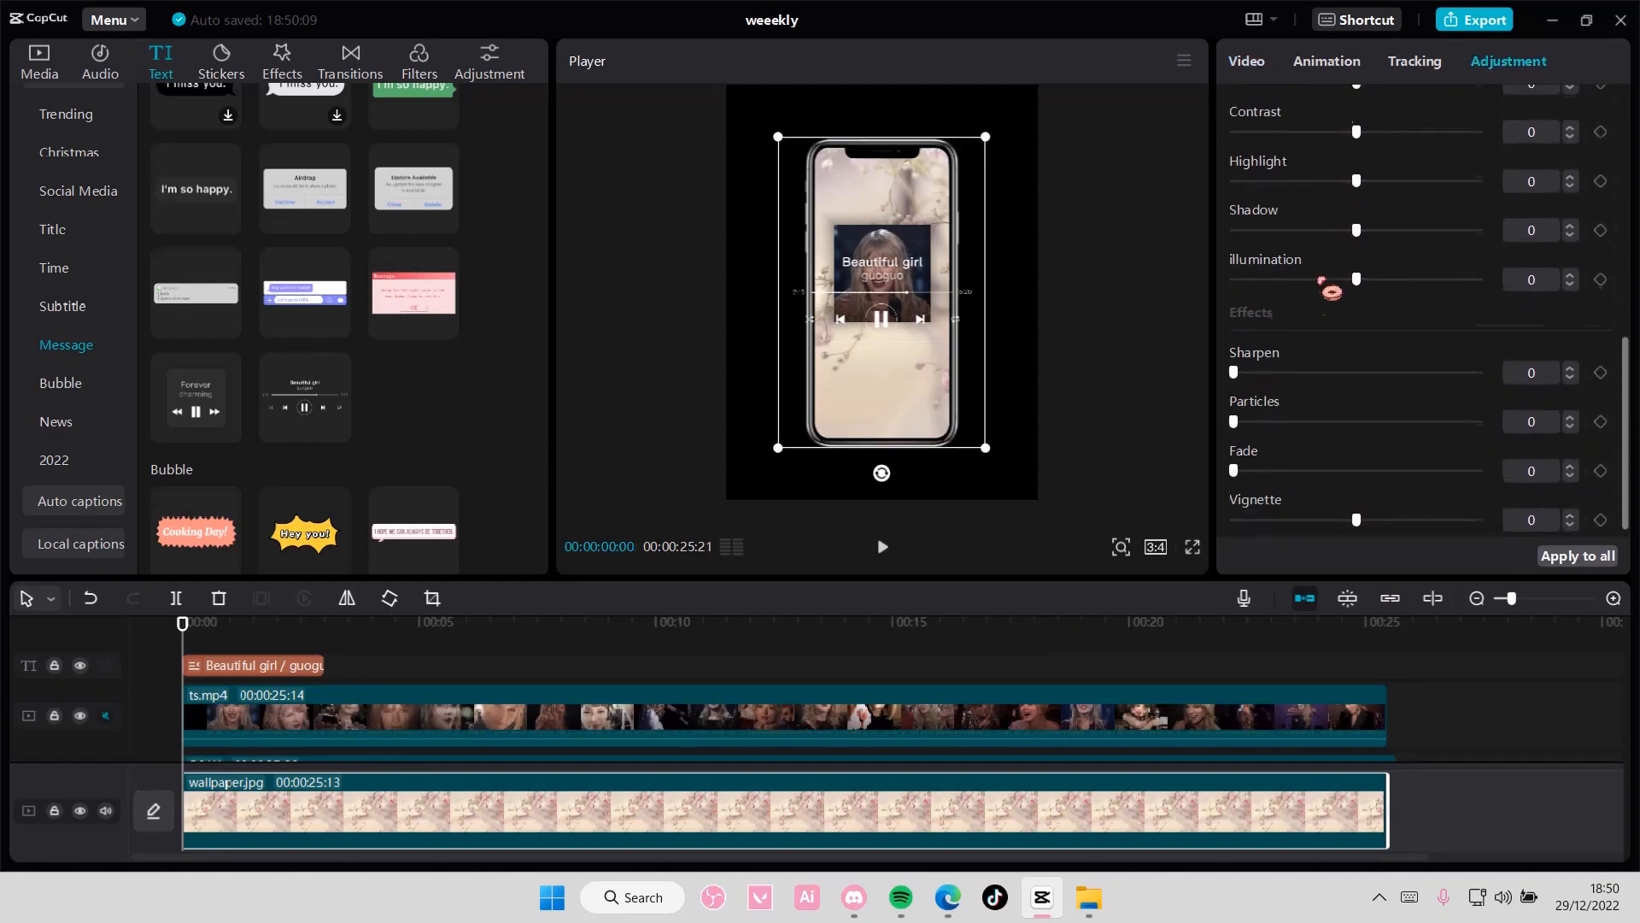
scroll(1360, 137, up, 1)
drag(1356, 125, 1300, 149)
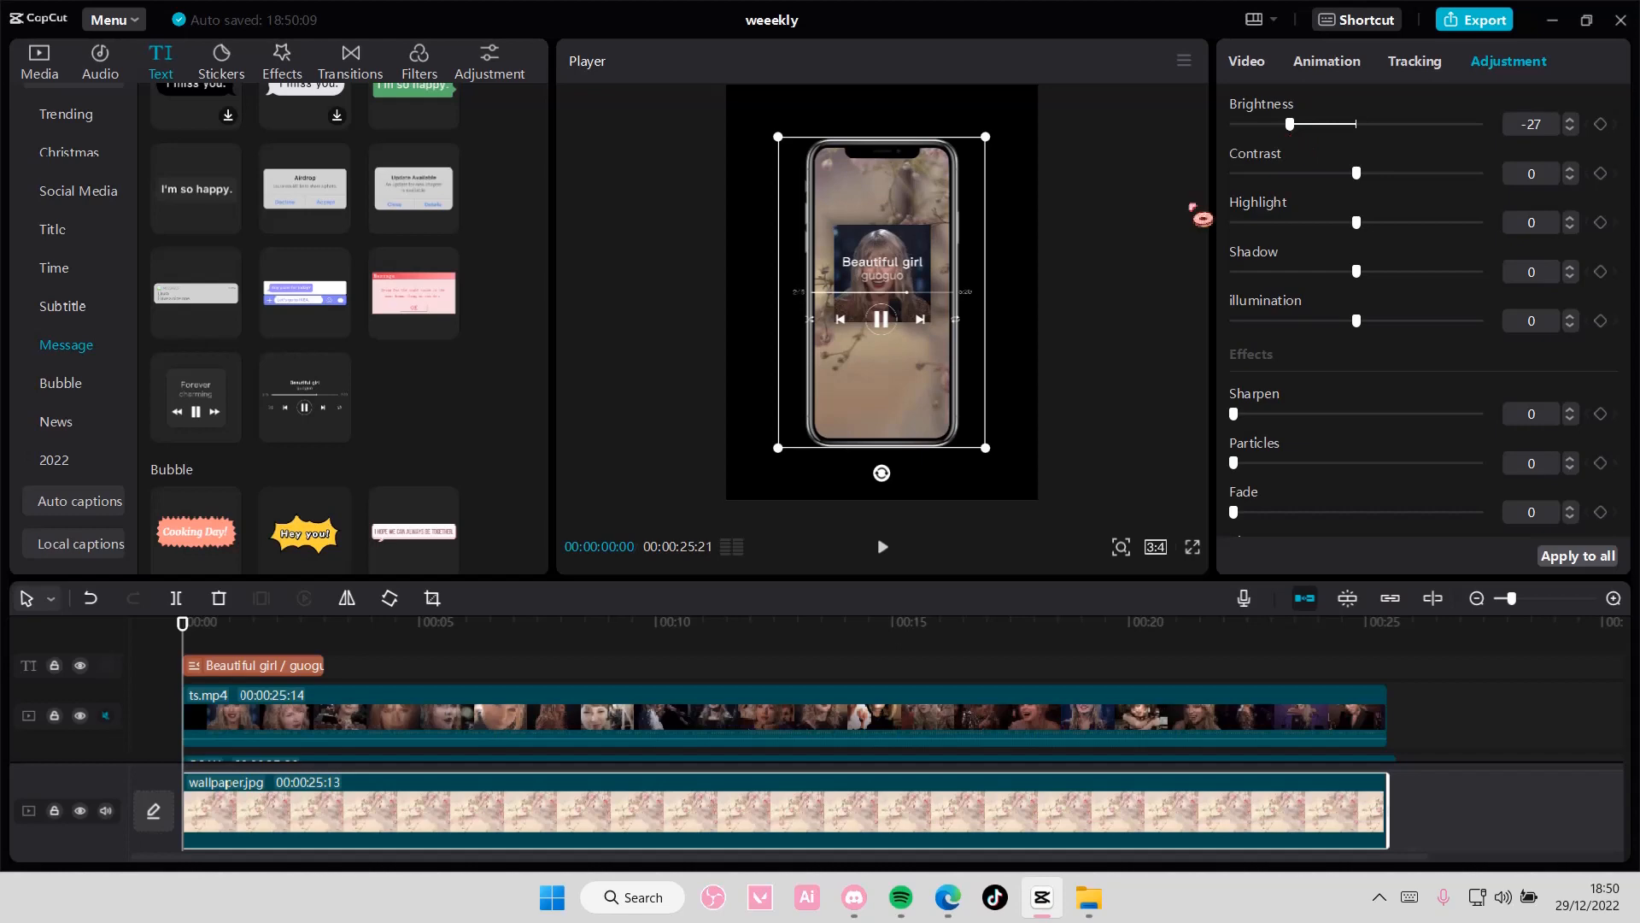
Step: Extend the music player text to the end of ts.mp4, scale it to 69% and place it below the video at Y -608
click(296, 679)
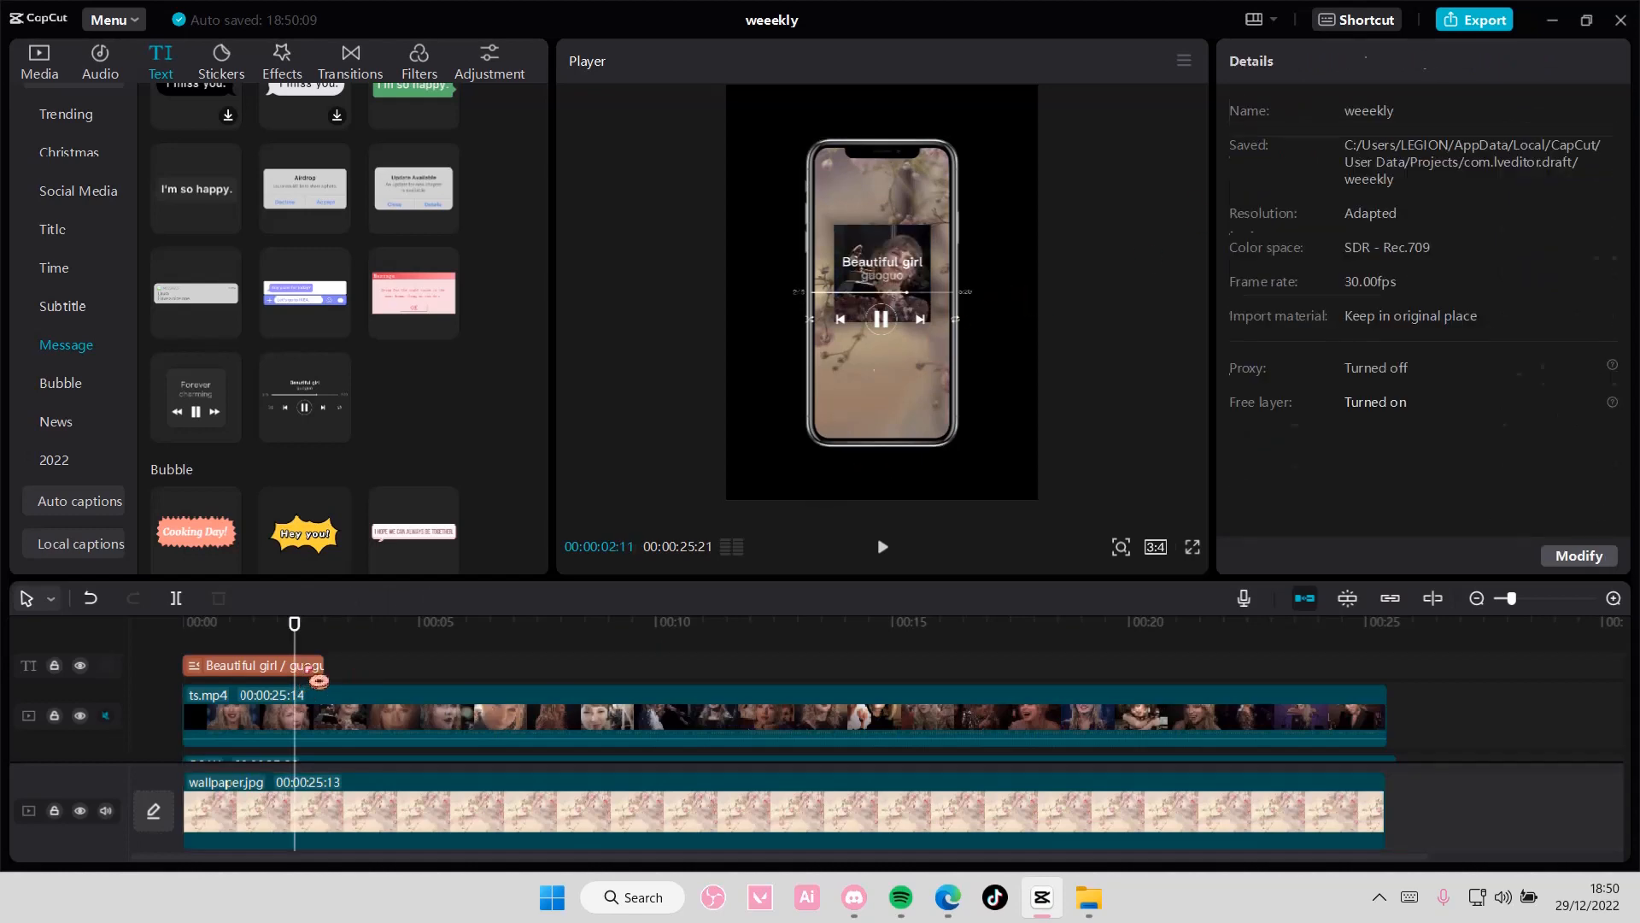
drag(319, 679, 1384, 668)
drag(979, 342, 959, 338)
drag(912, 282, 930, 353)
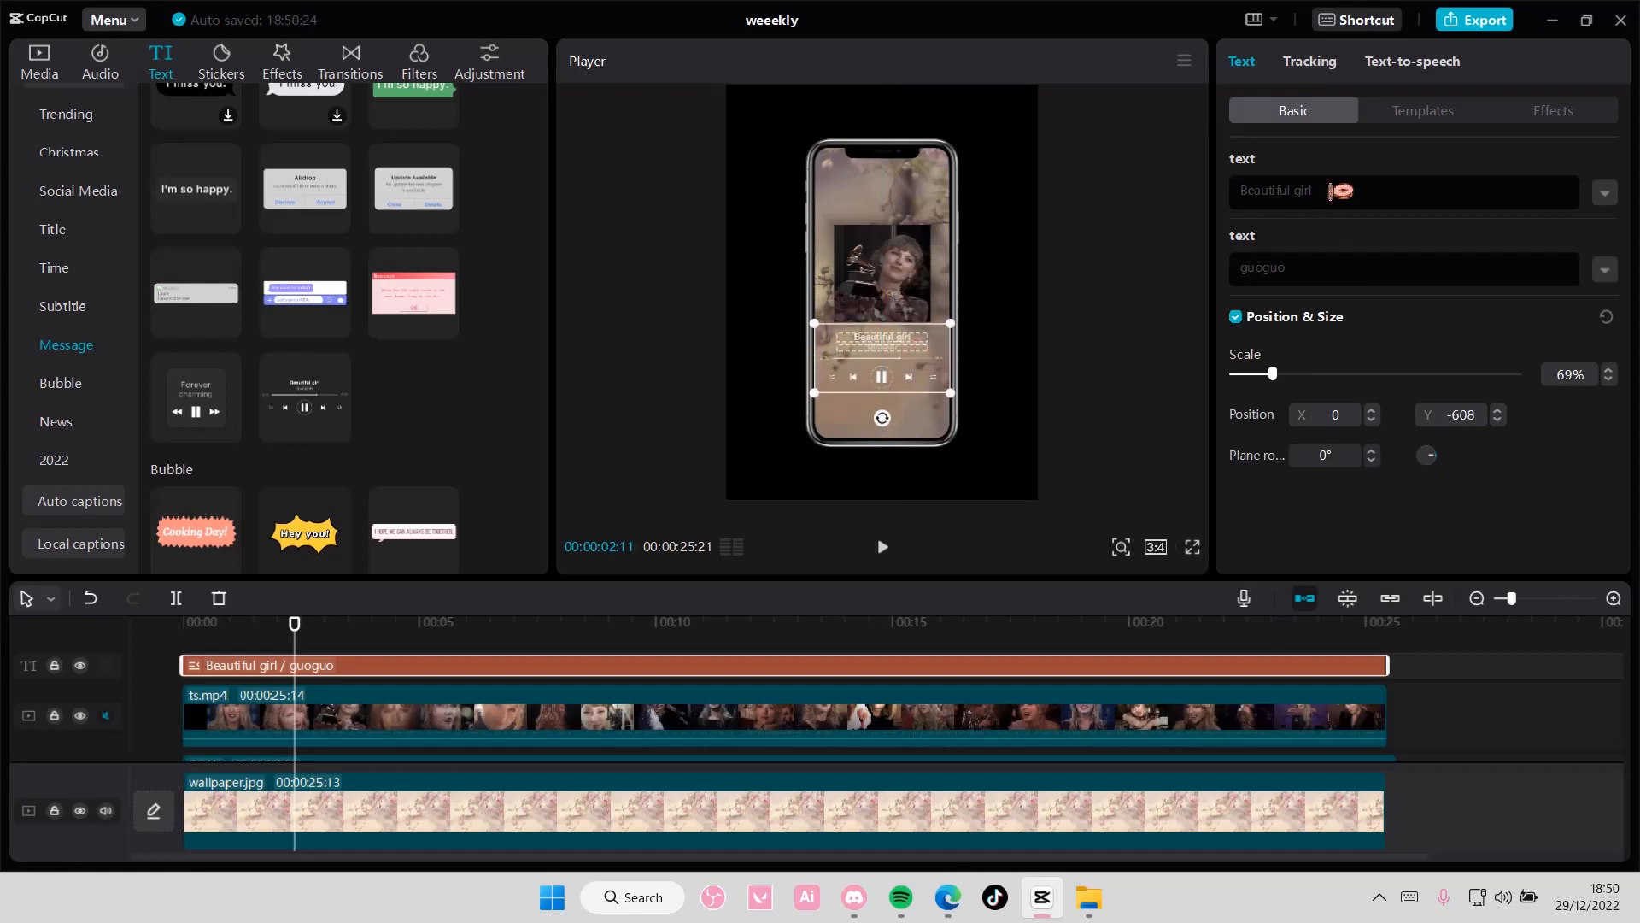
Step: Change the player text's title to "Daylight" and its artist line to "Taylor Swift", and set the scale to 70%
drag(1341, 192, 1230, 195)
text(Dayli)
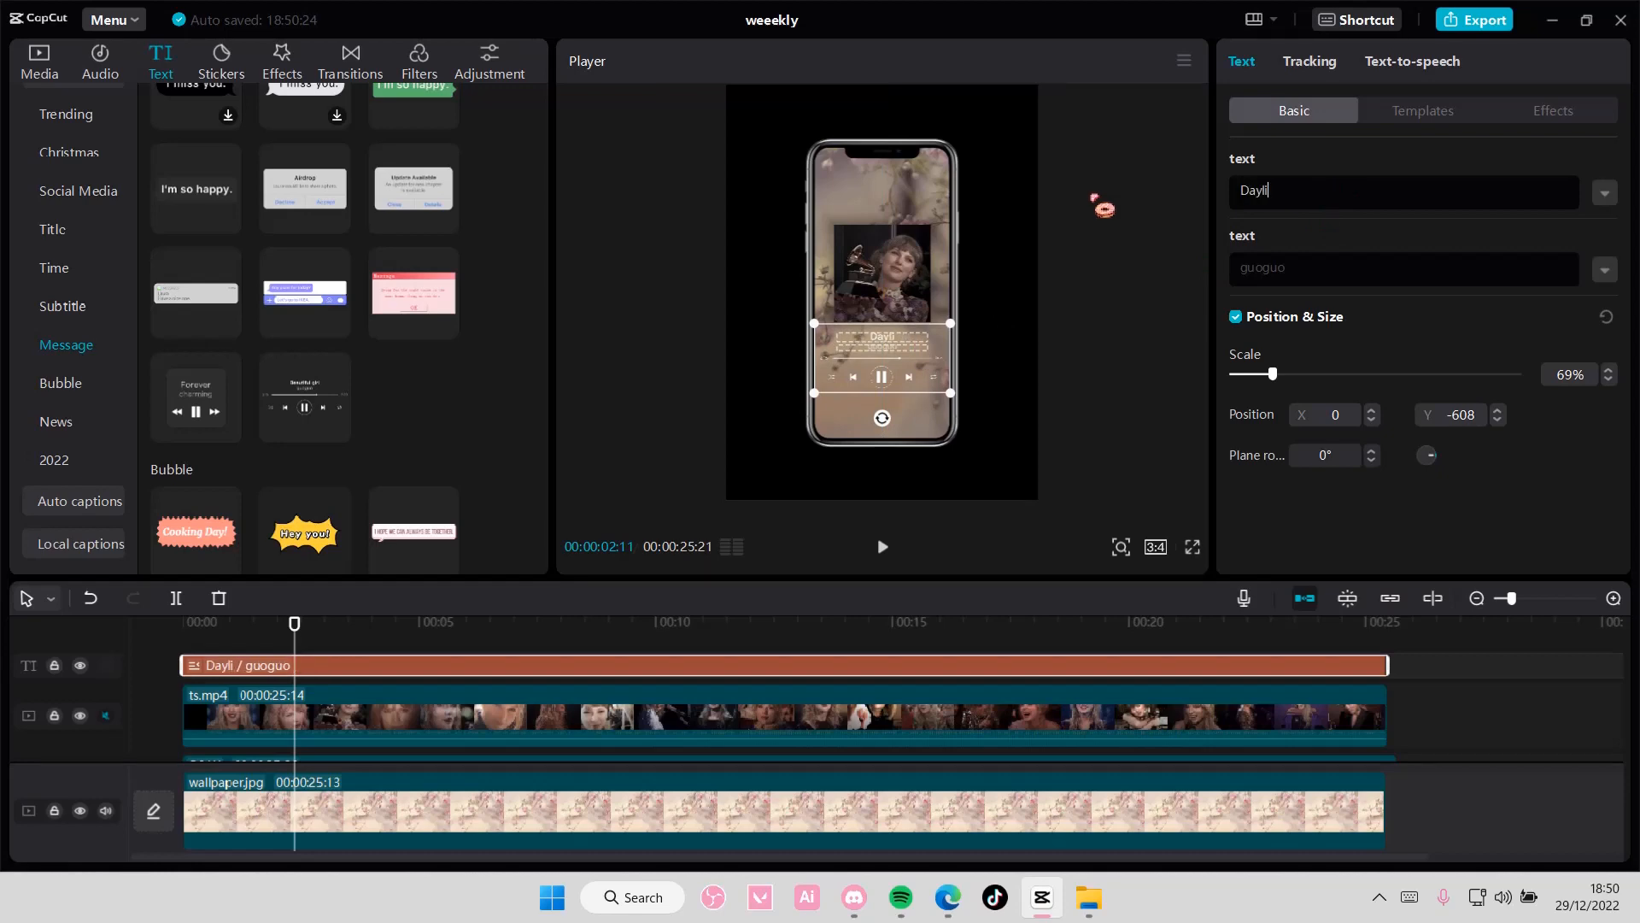
text(ght)
drag(1333, 266, 1088, 270)
text(Taylor Swift)
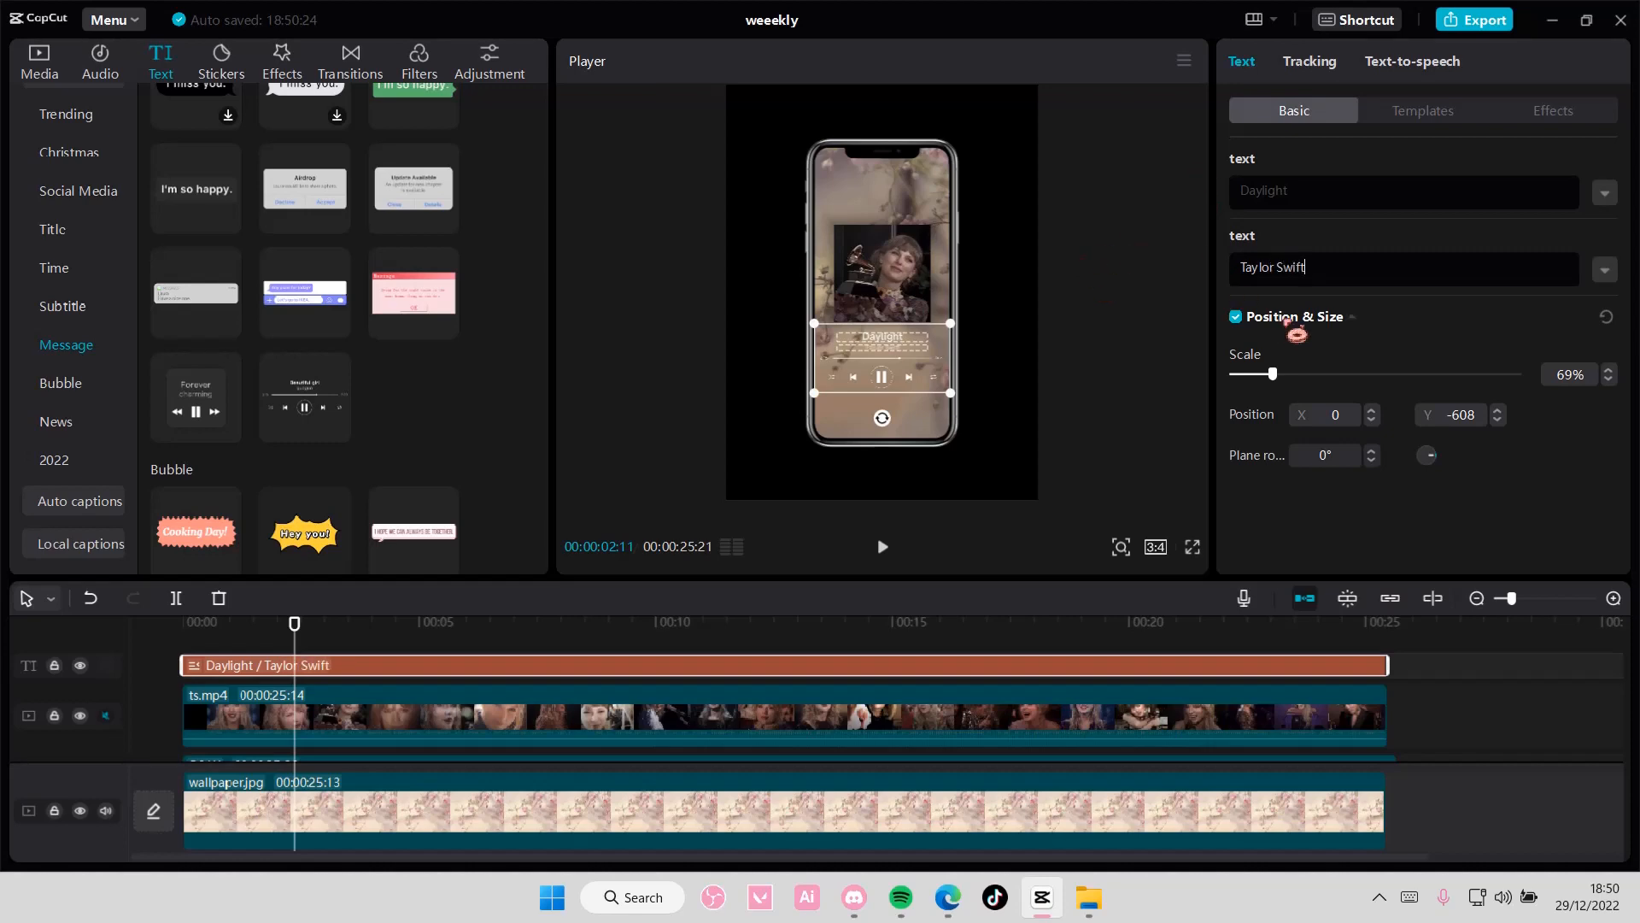
drag(1273, 375, 1287, 387)
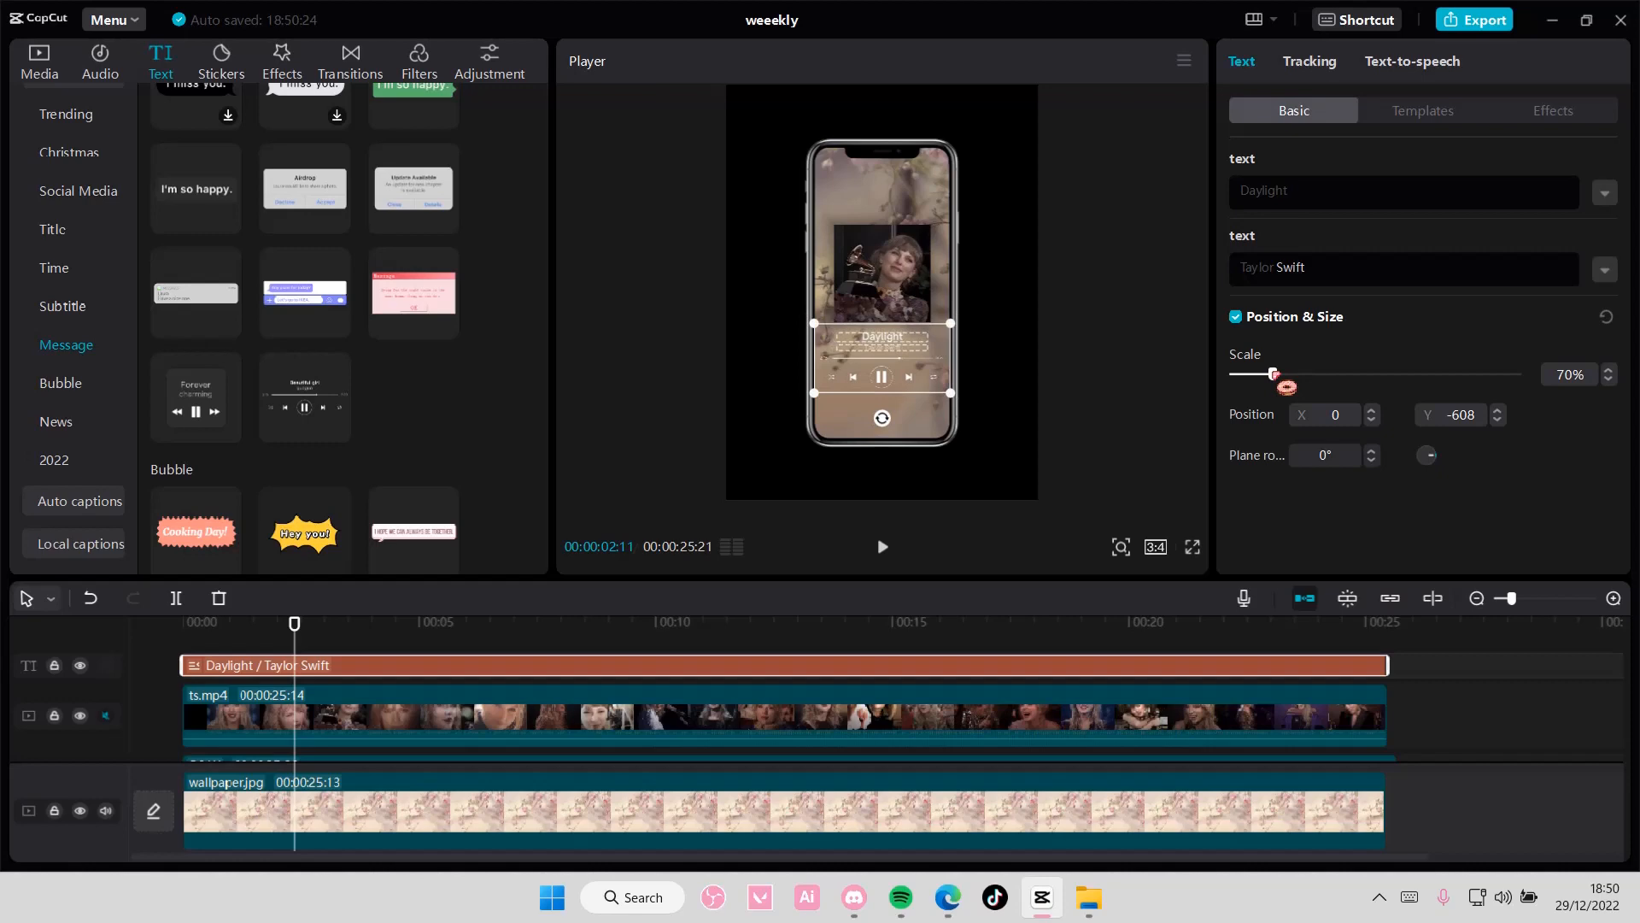
Step: Try black as the color of the "Daylight" title and set it back to white
click(1605, 193)
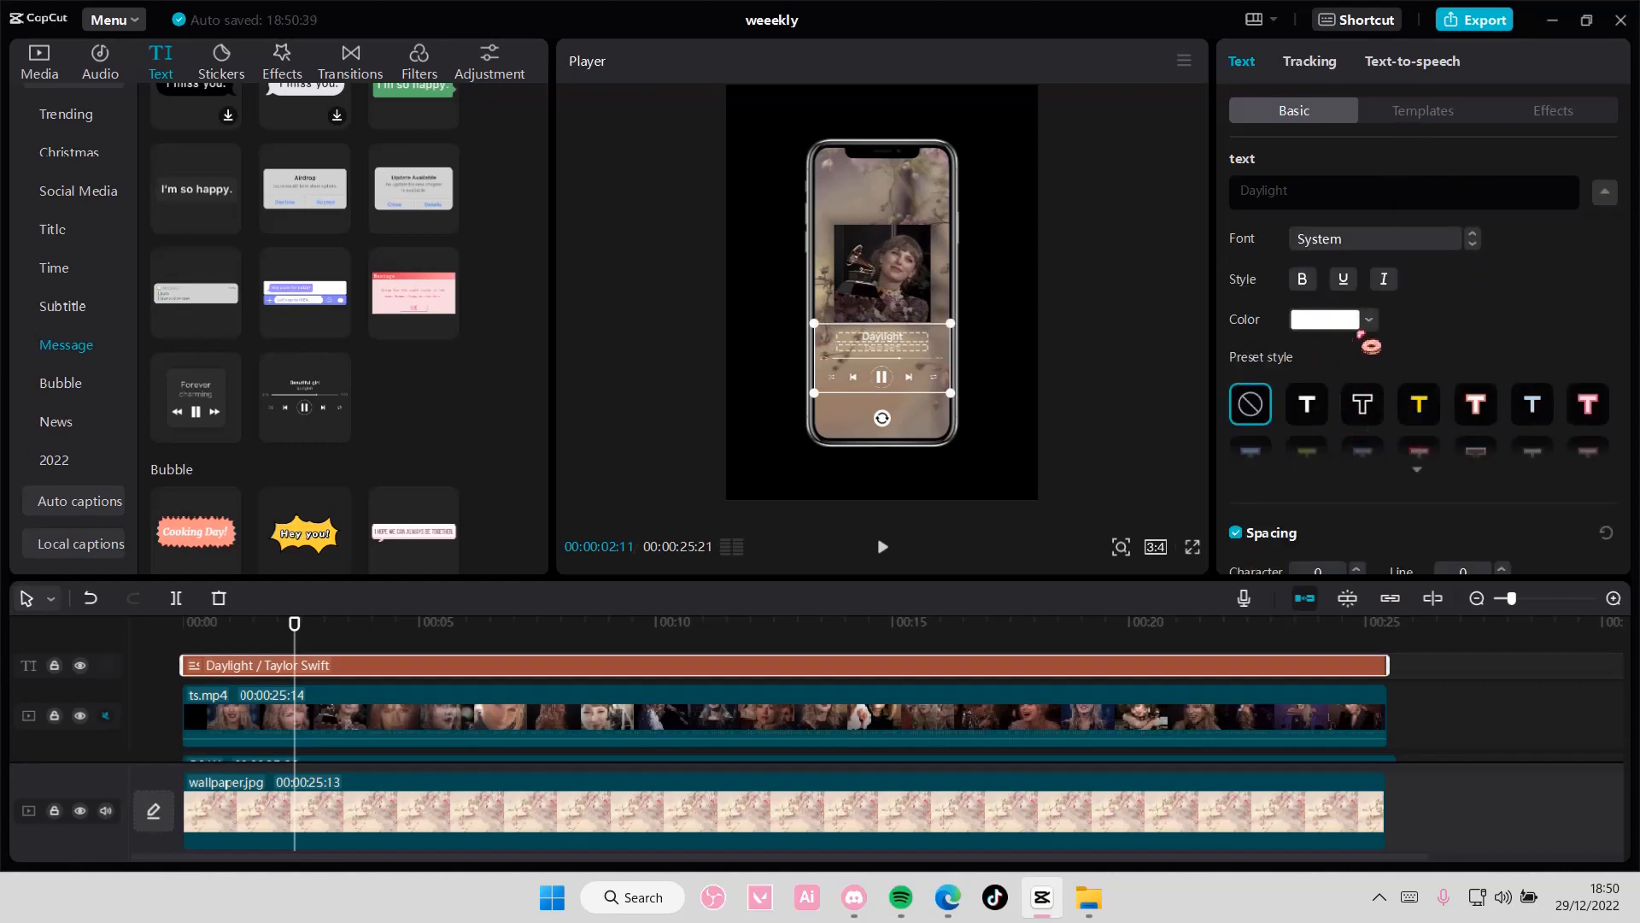
click(1368, 320)
click(1438, 356)
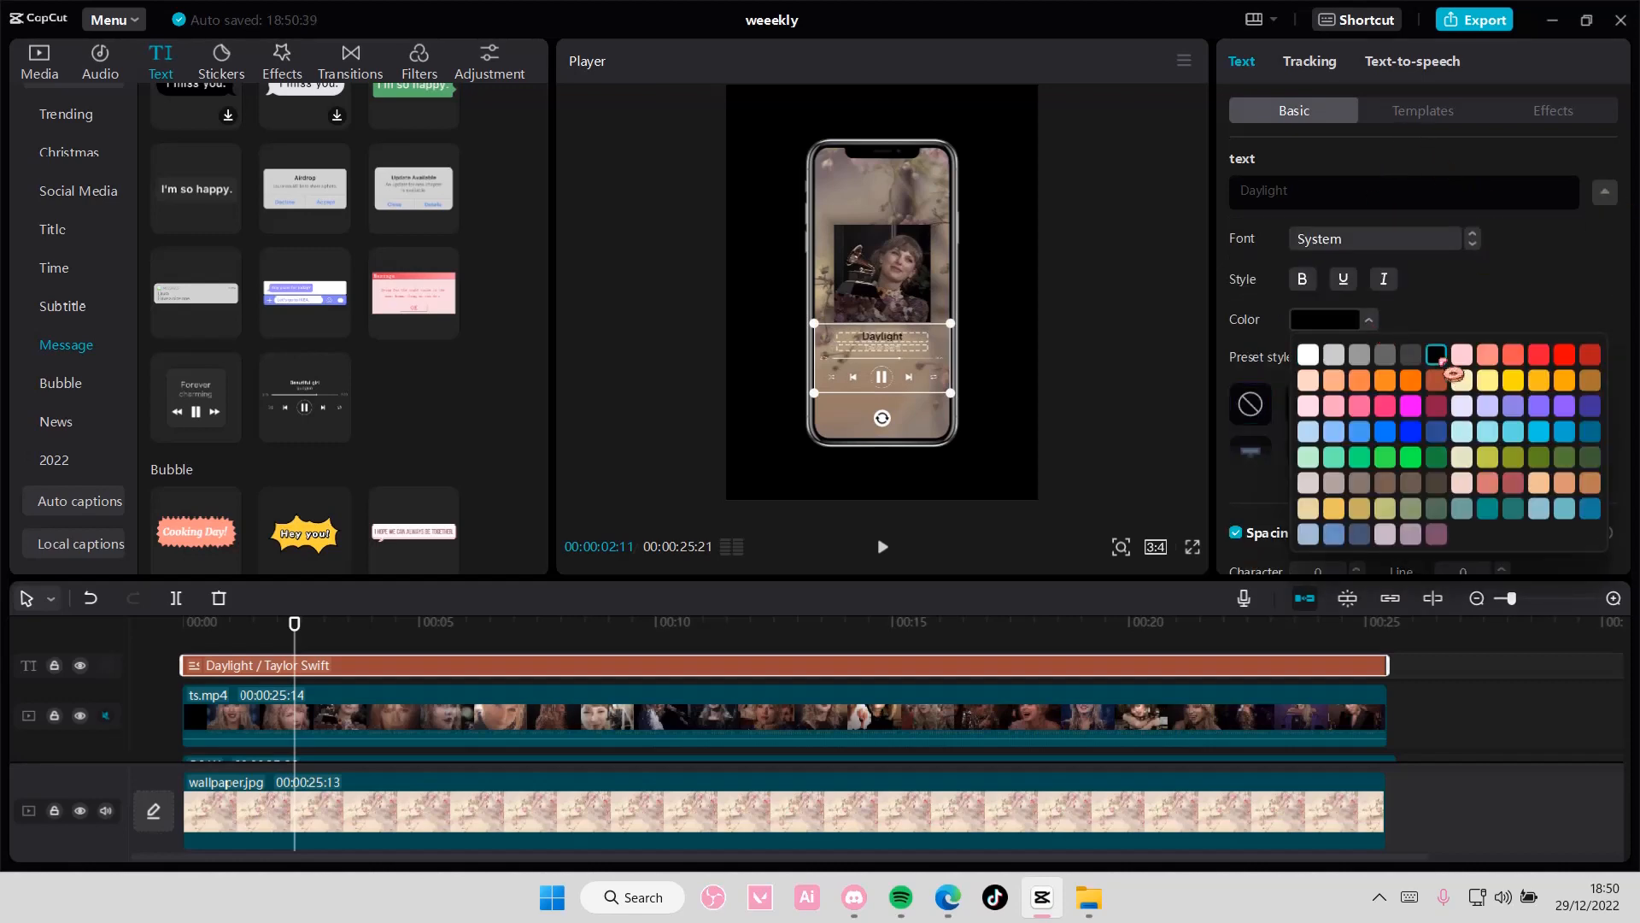
click(1369, 320)
click(1345, 323)
click(1308, 354)
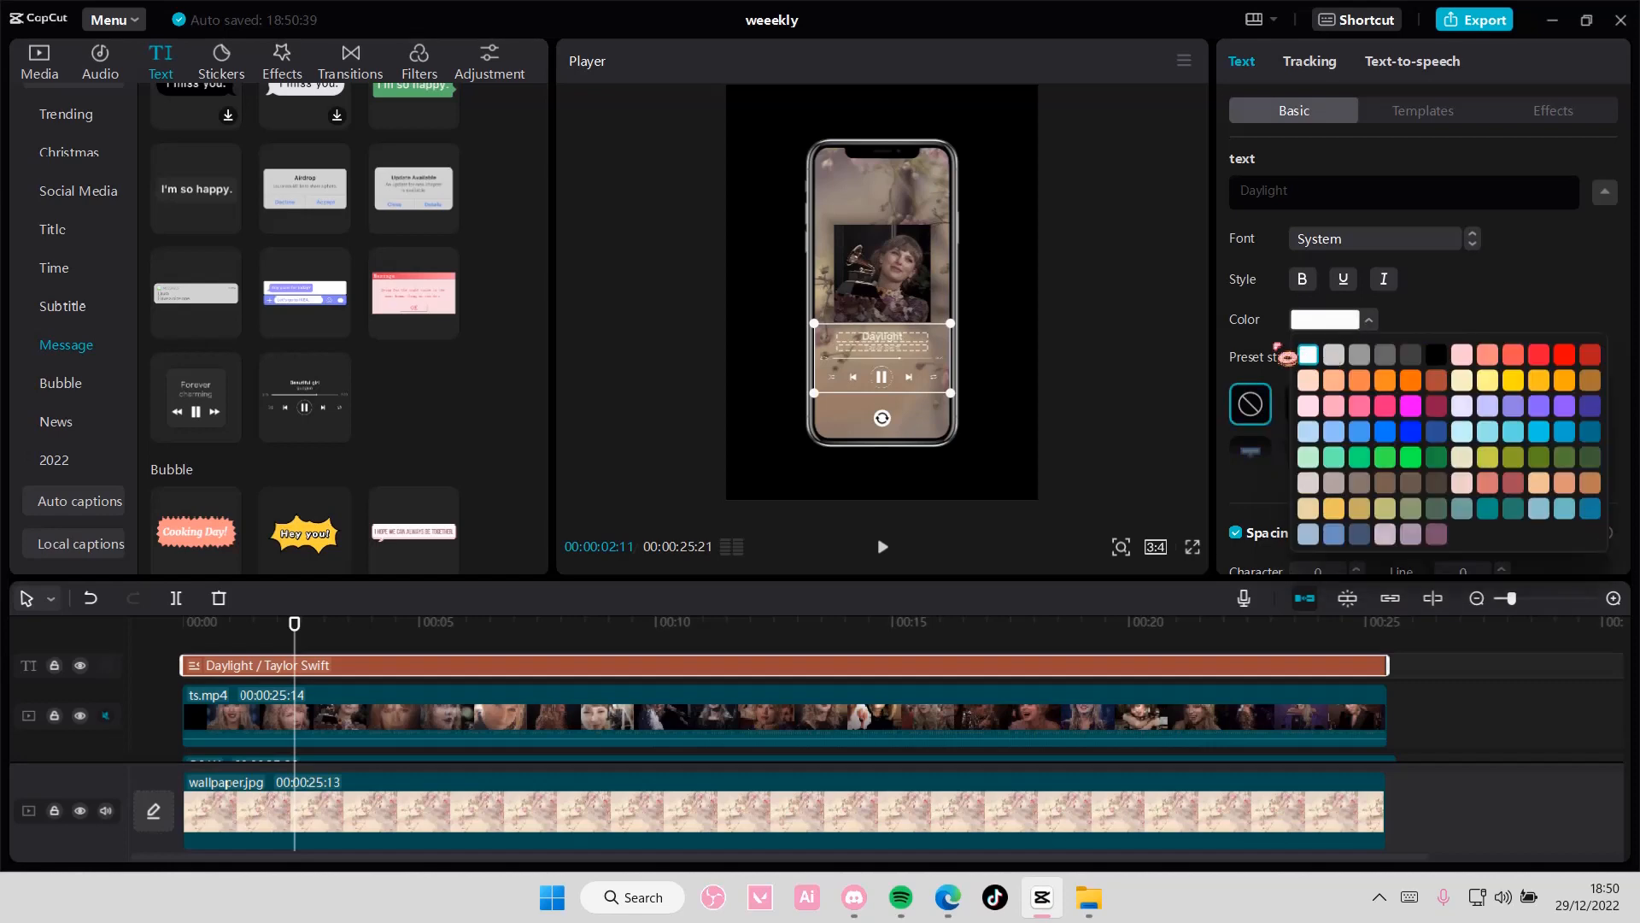
click(1111, 427)
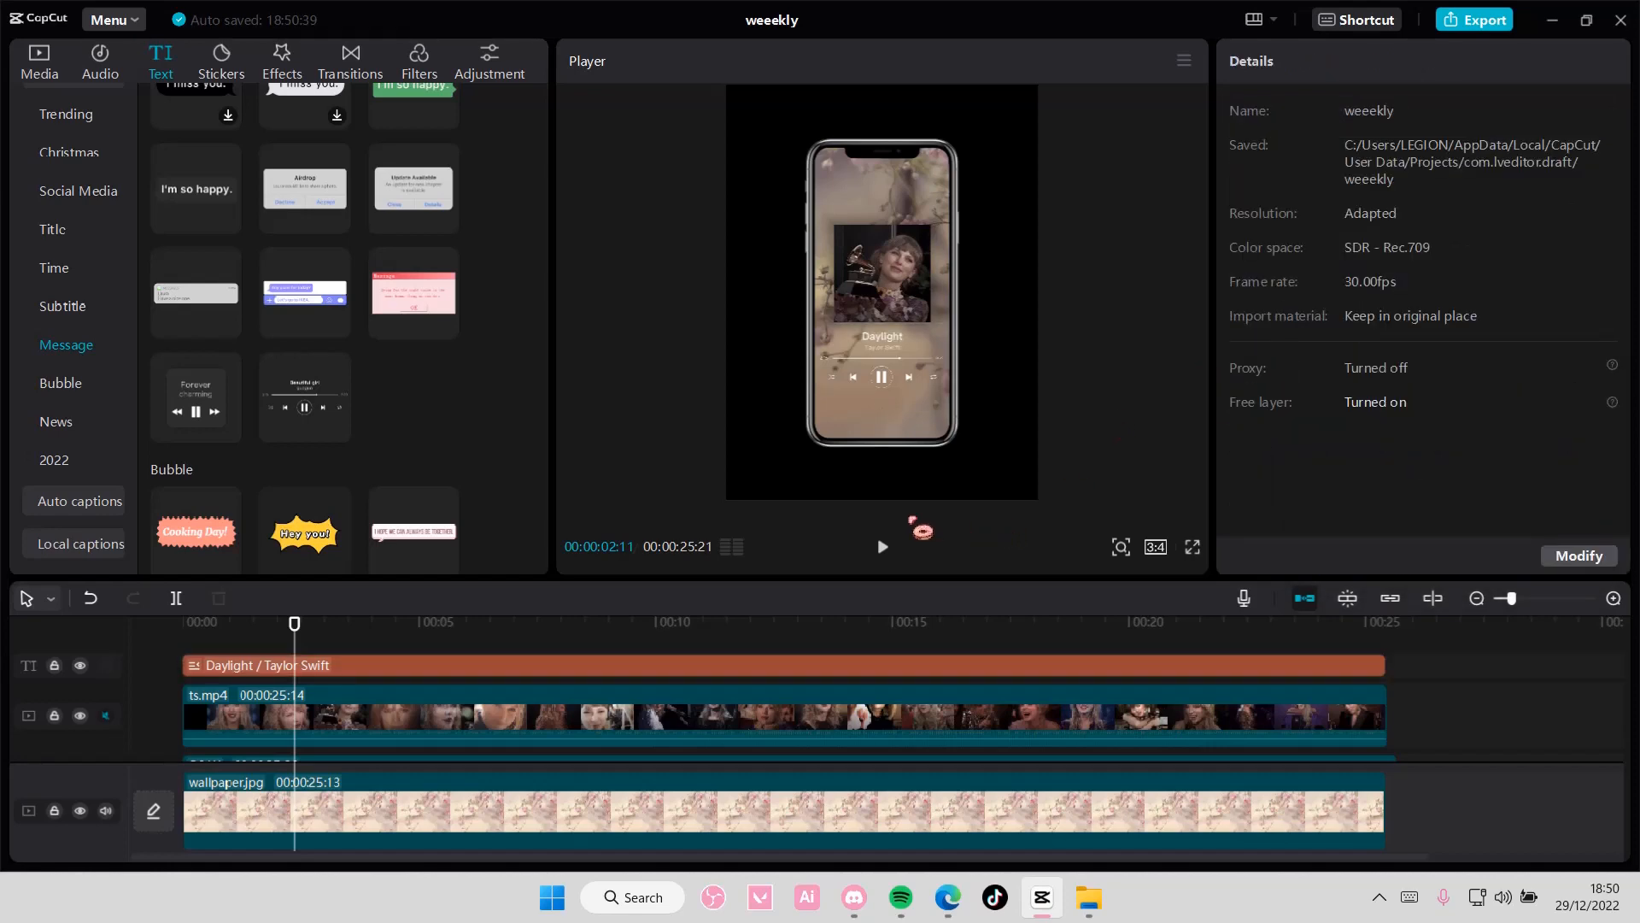
Step: Enlarge the B&W shadow clip to 111% scale and lower its opacity to 61%
scroll(591, 736, down, 2)
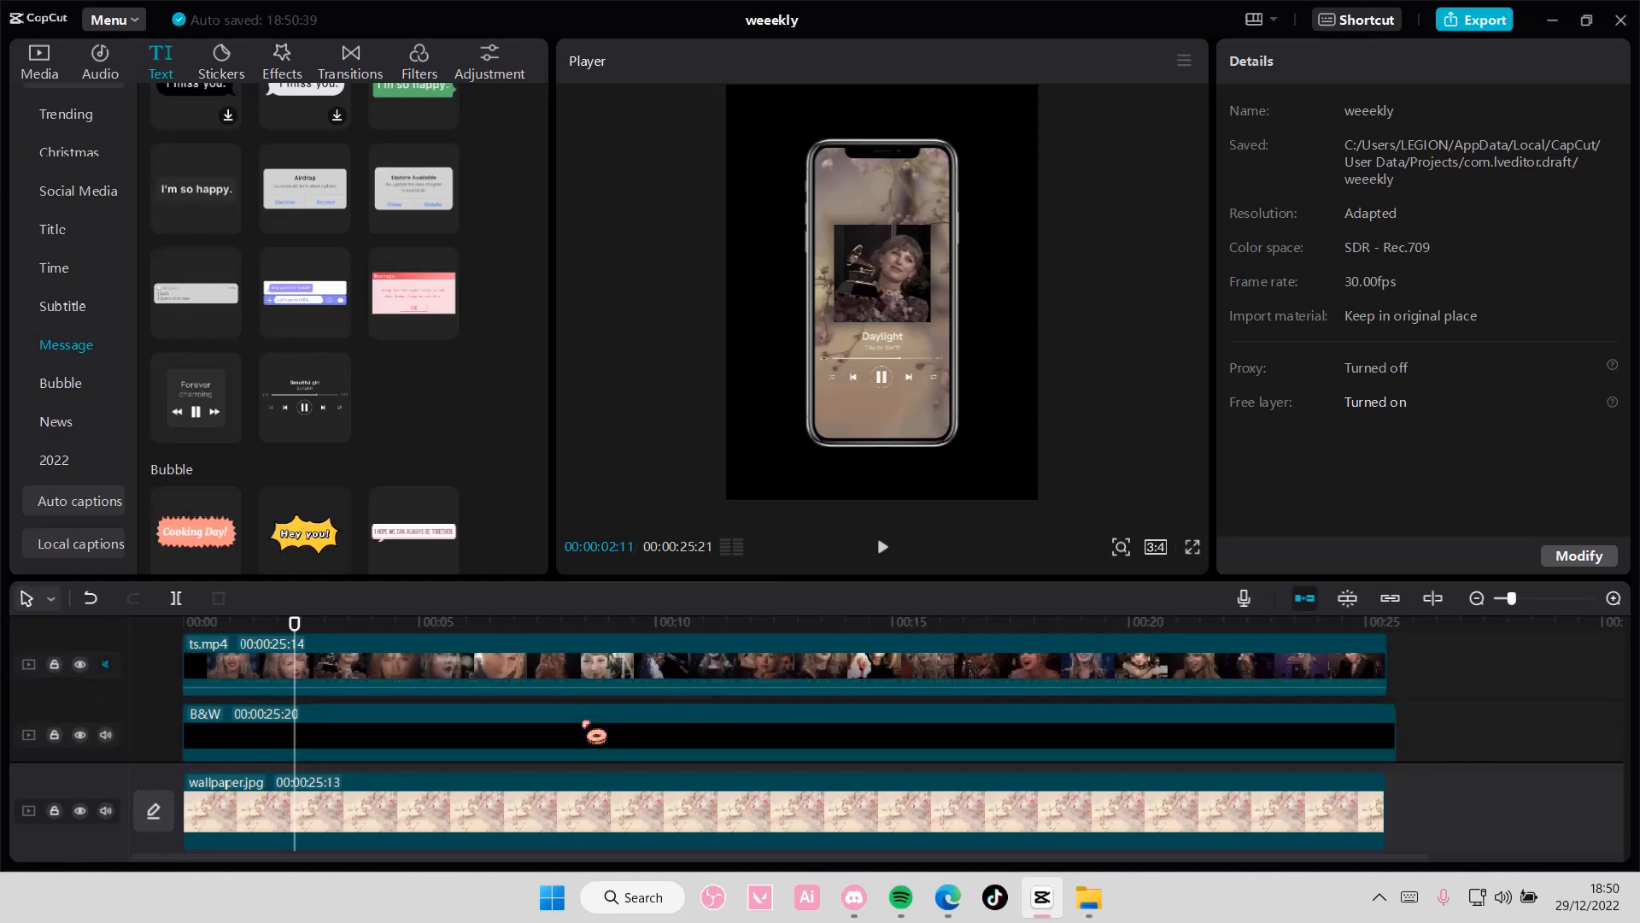
click(591, 735)
click(1250, 69)
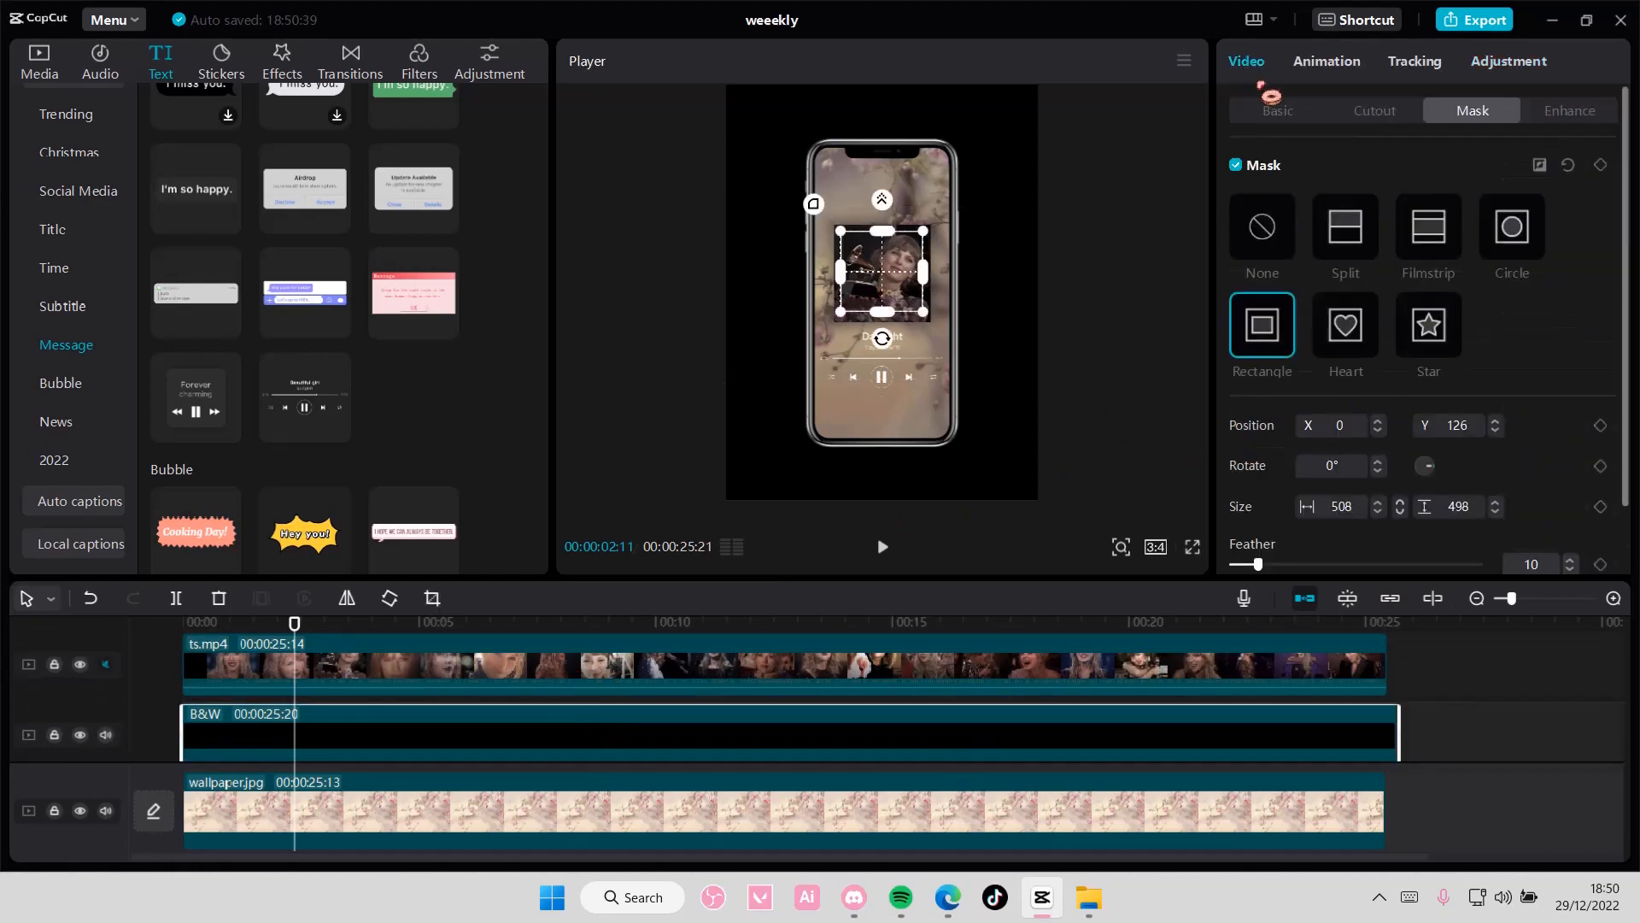
scroll(1310, 493, down, 2)
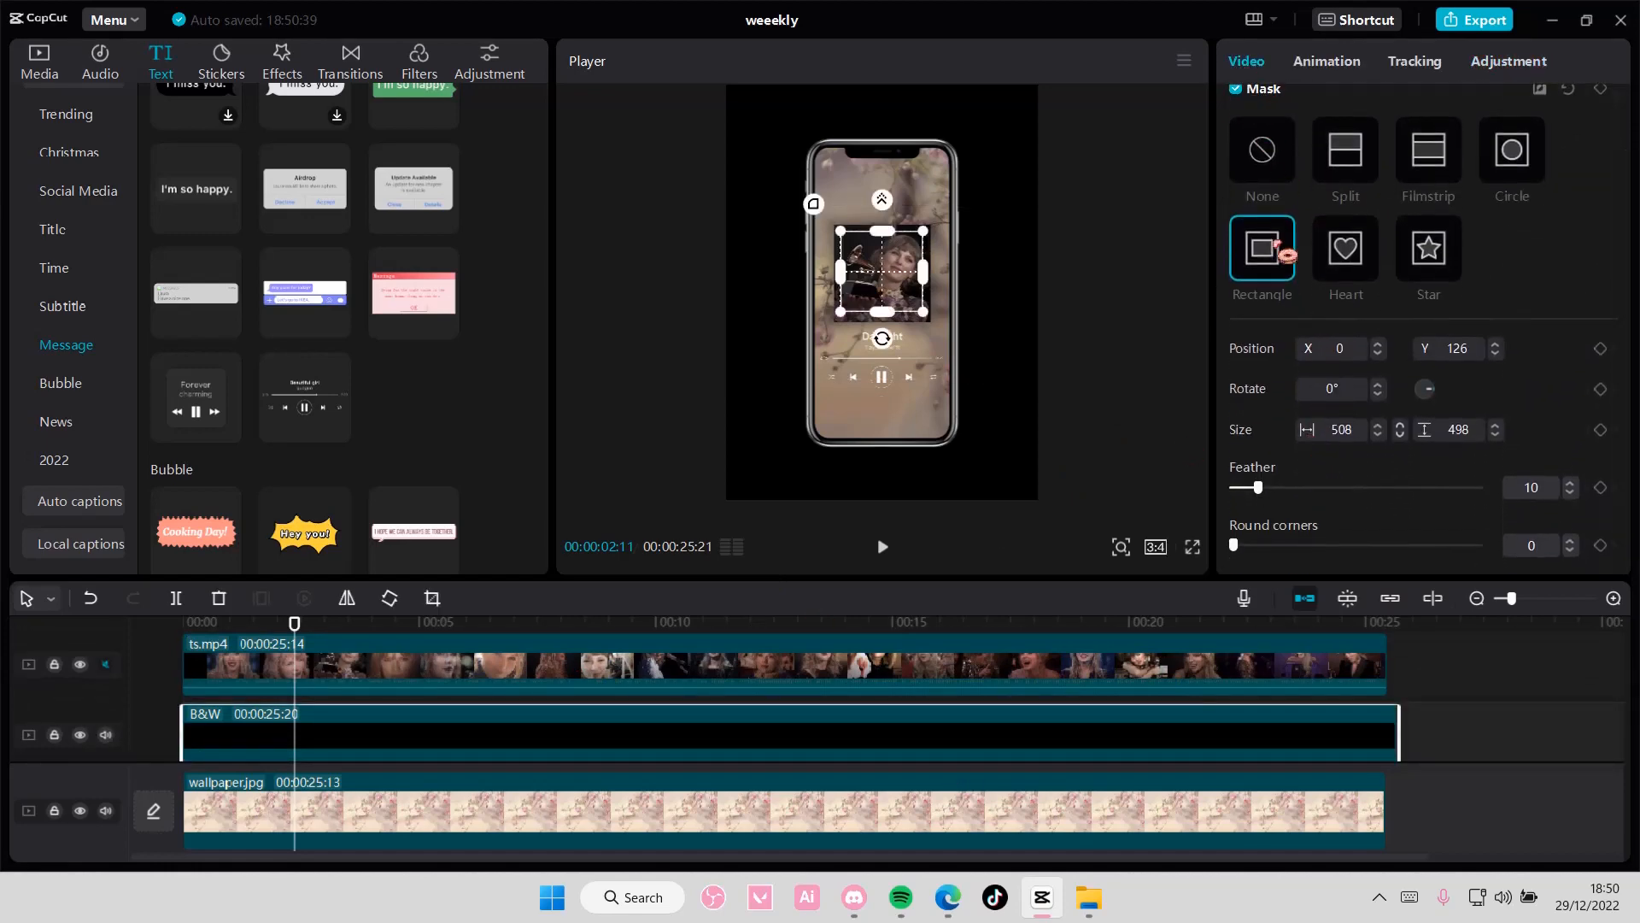
scroll(1277, 244, up, 2)
click(1277, 114)
drag(1473, 461, 1596, 513)
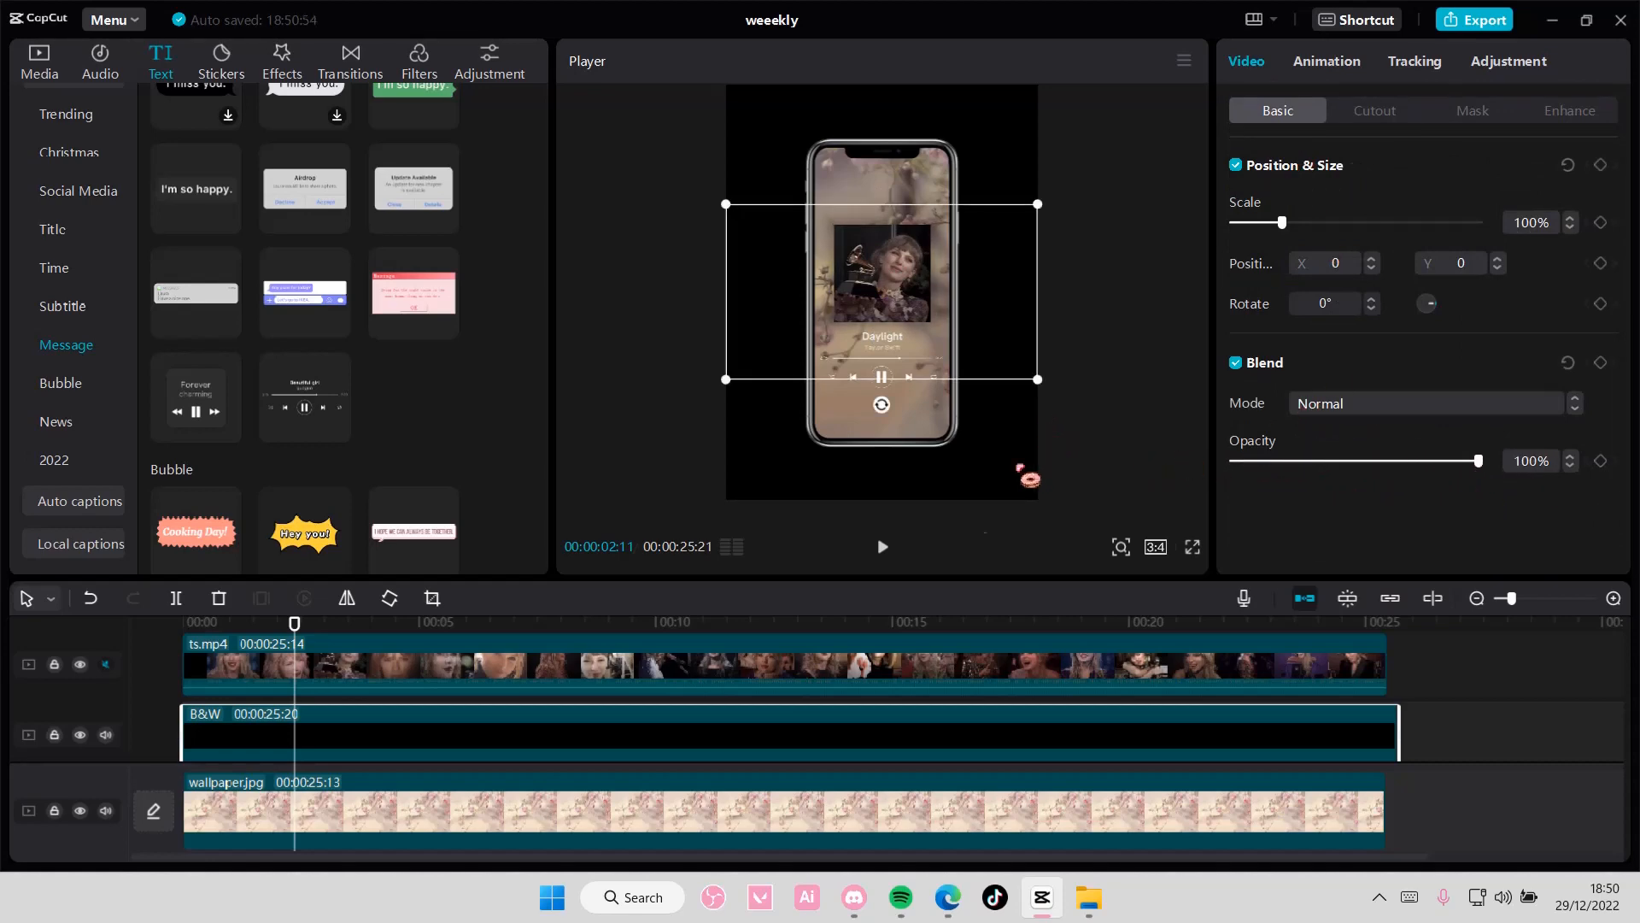
drag(1039, 383, 1063, 393)
drag(1476, 462, 1390, 478)
drag(1066, 401, 1059, 394)
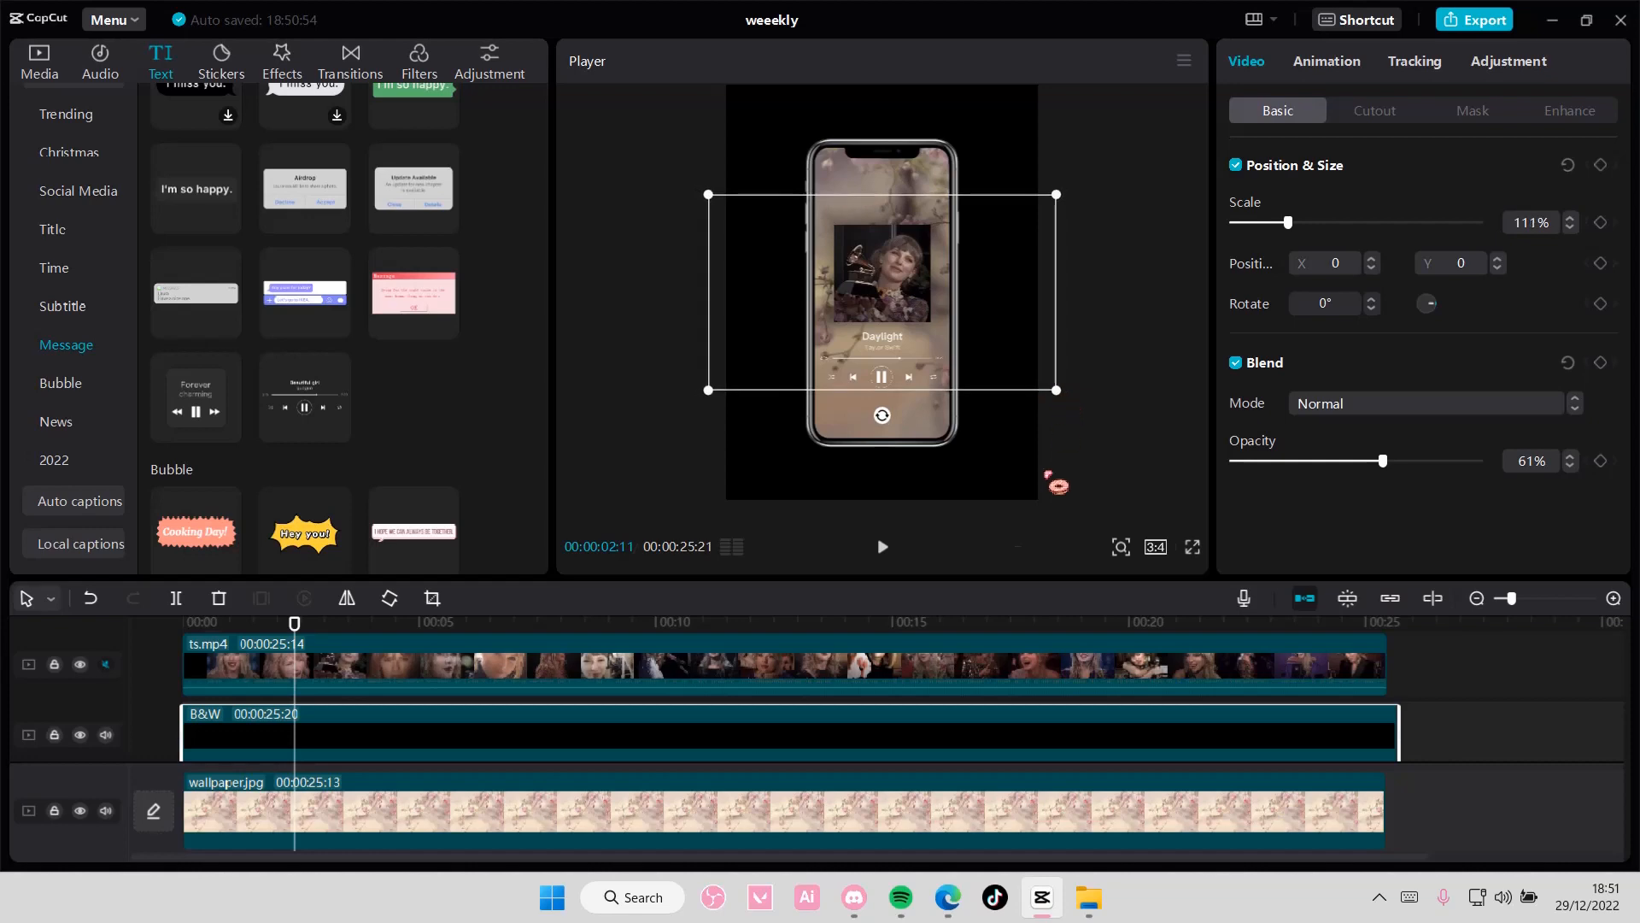
Step: Give the wallpaper clip a solid greyish-beige canvas color as the background around the phone
click(1484, 752)
scroll(1482, 748, down, 2)
click(1318, 796)
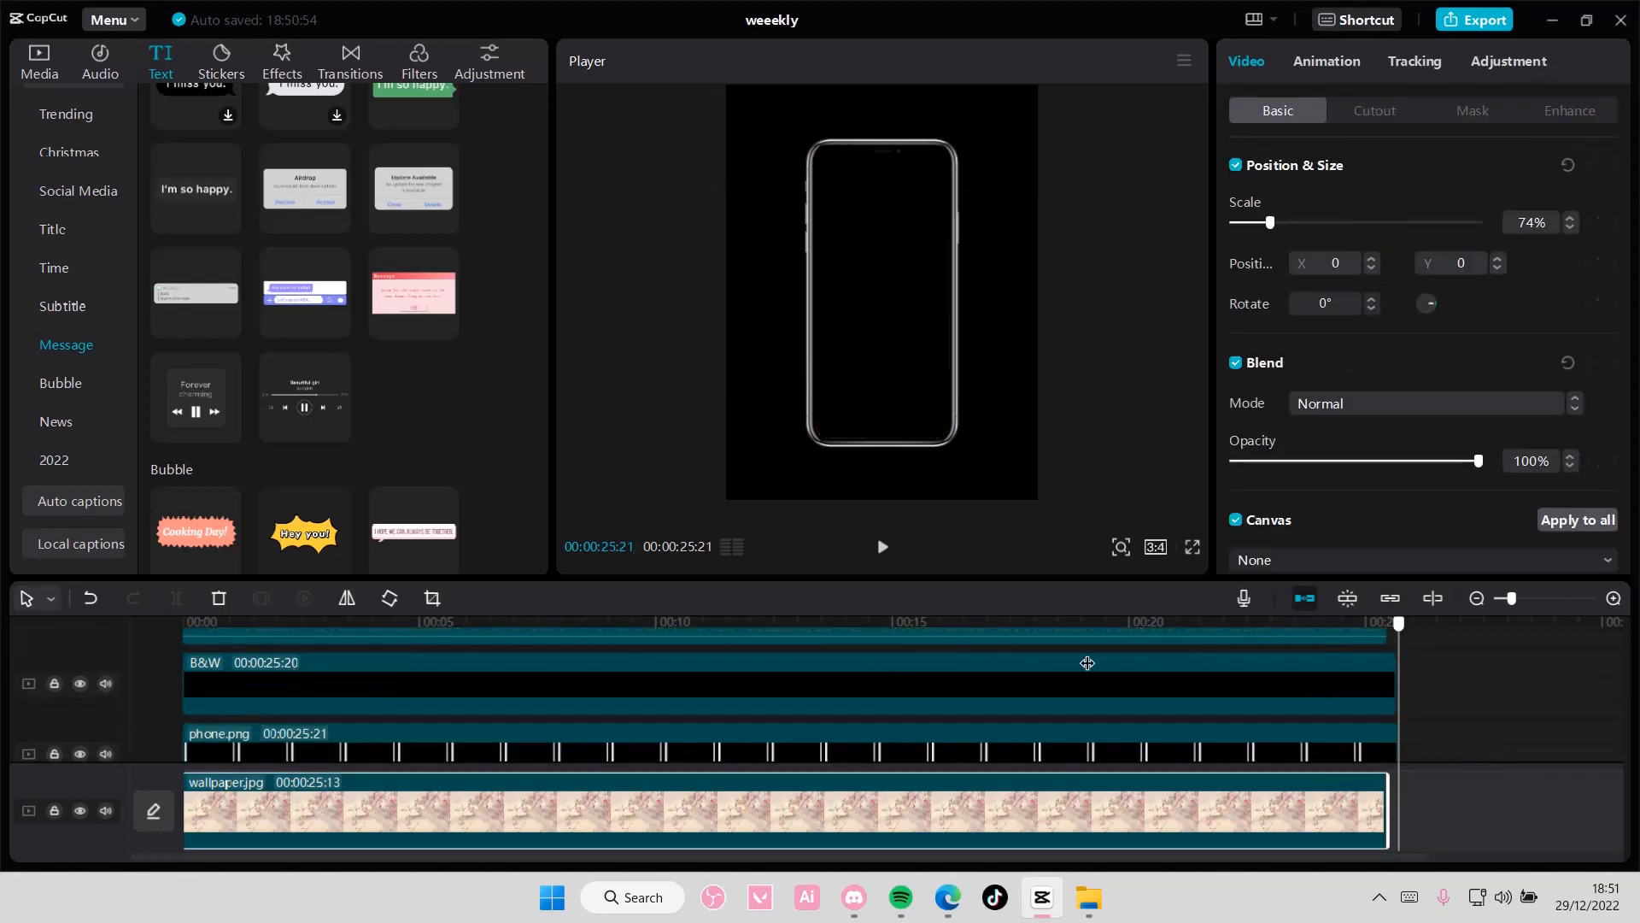
drag(1087, 663, 181, 673)
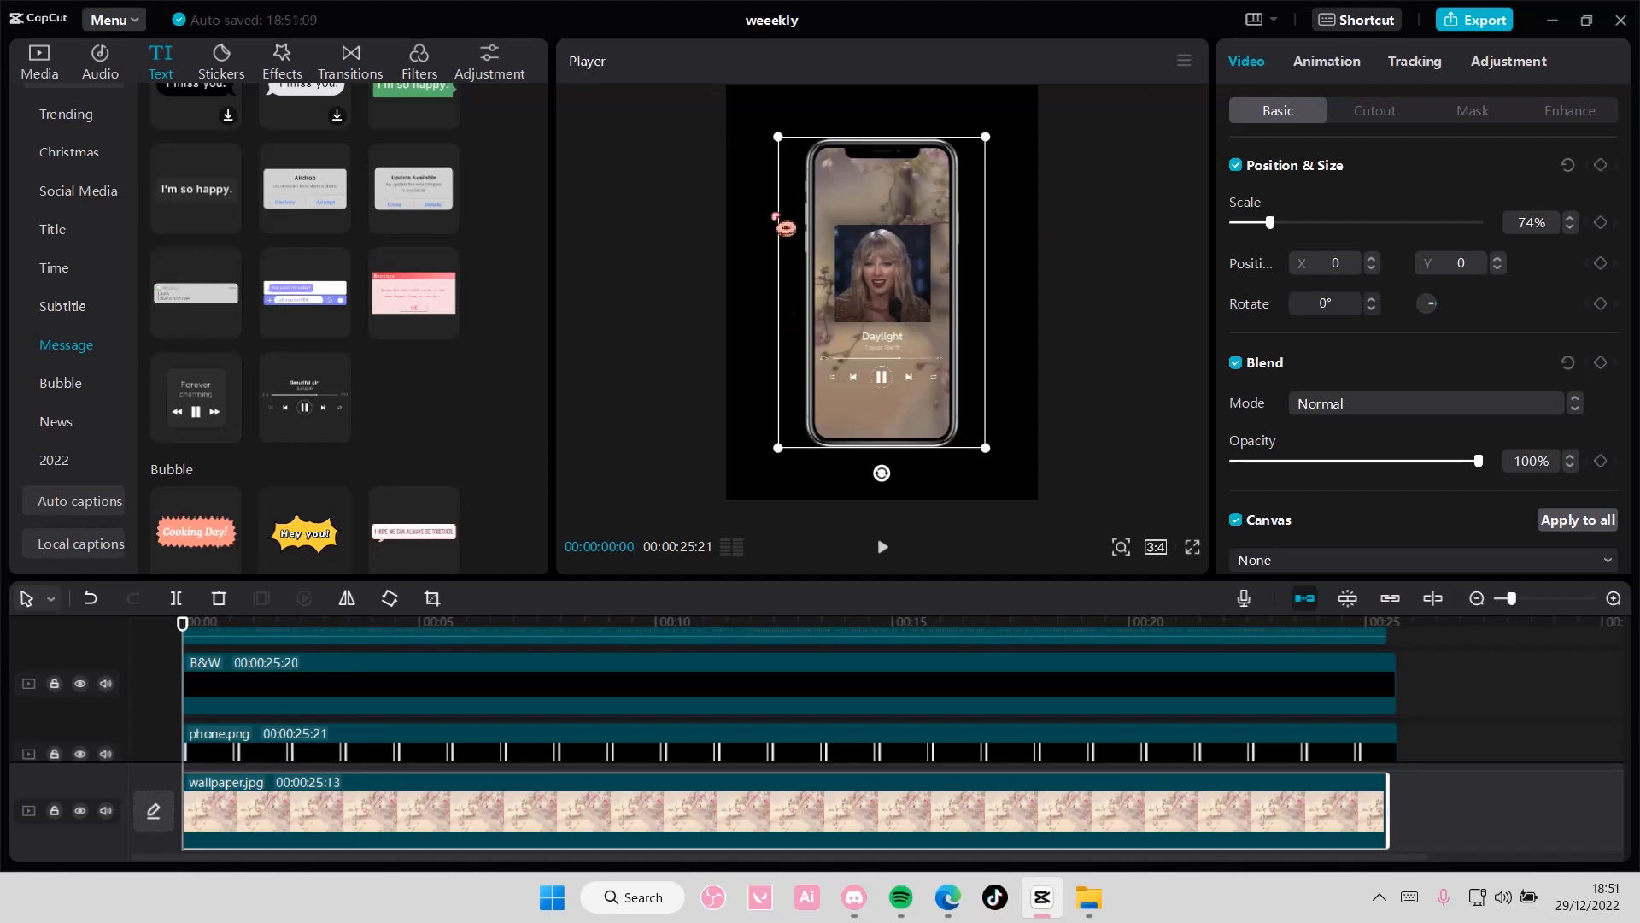
scroll(1318, 450, down, 1)
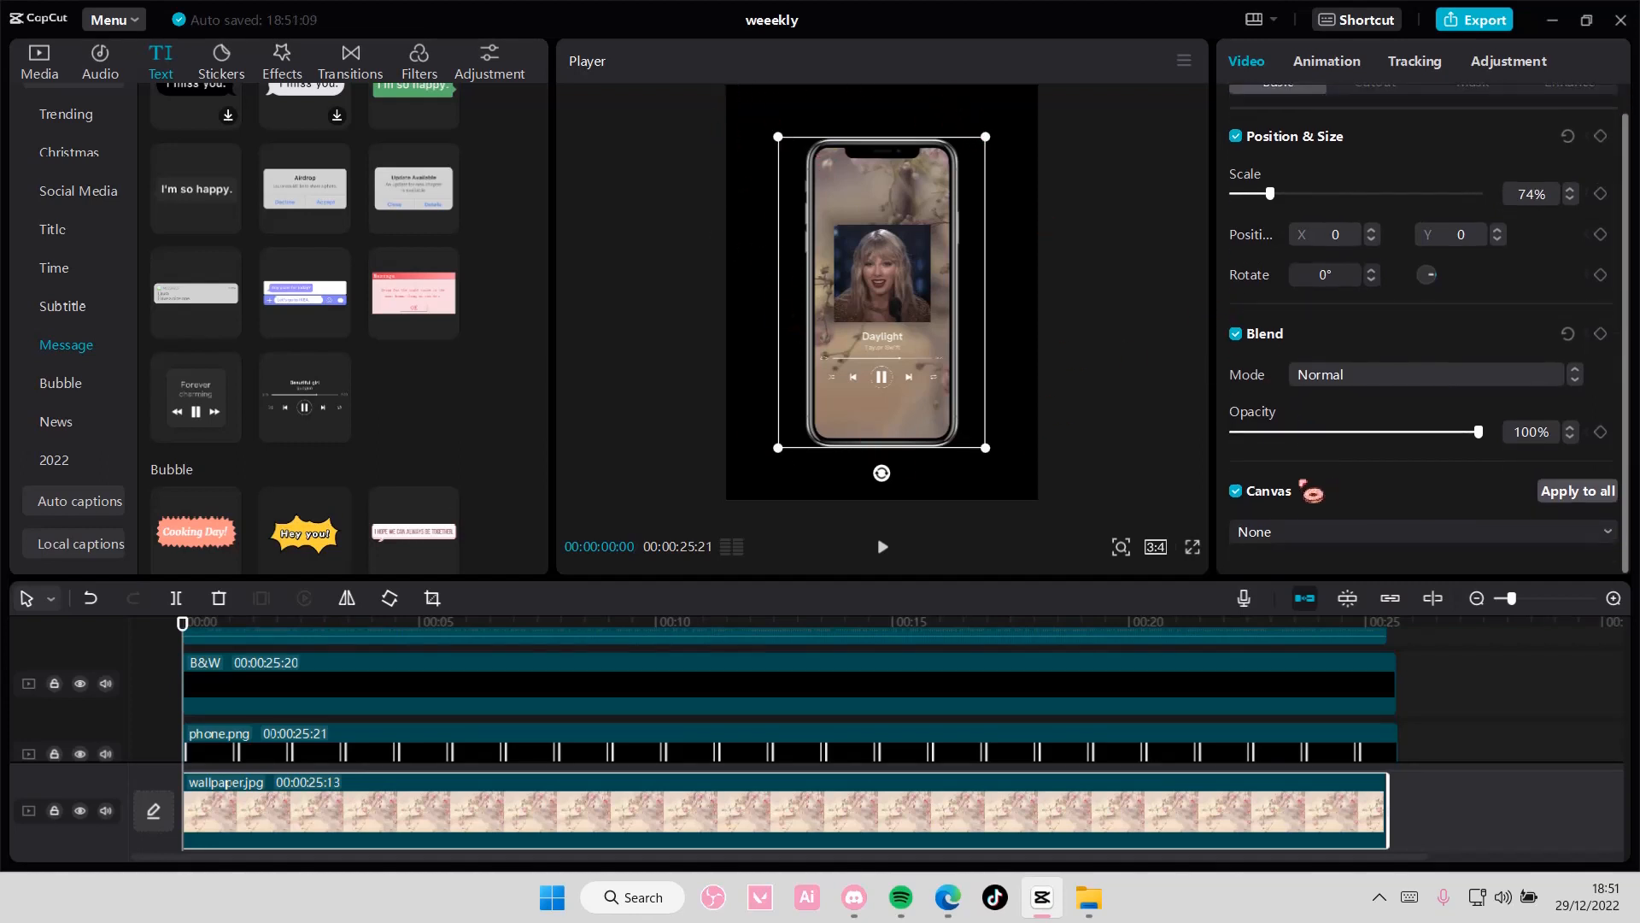
click(1312, 531)
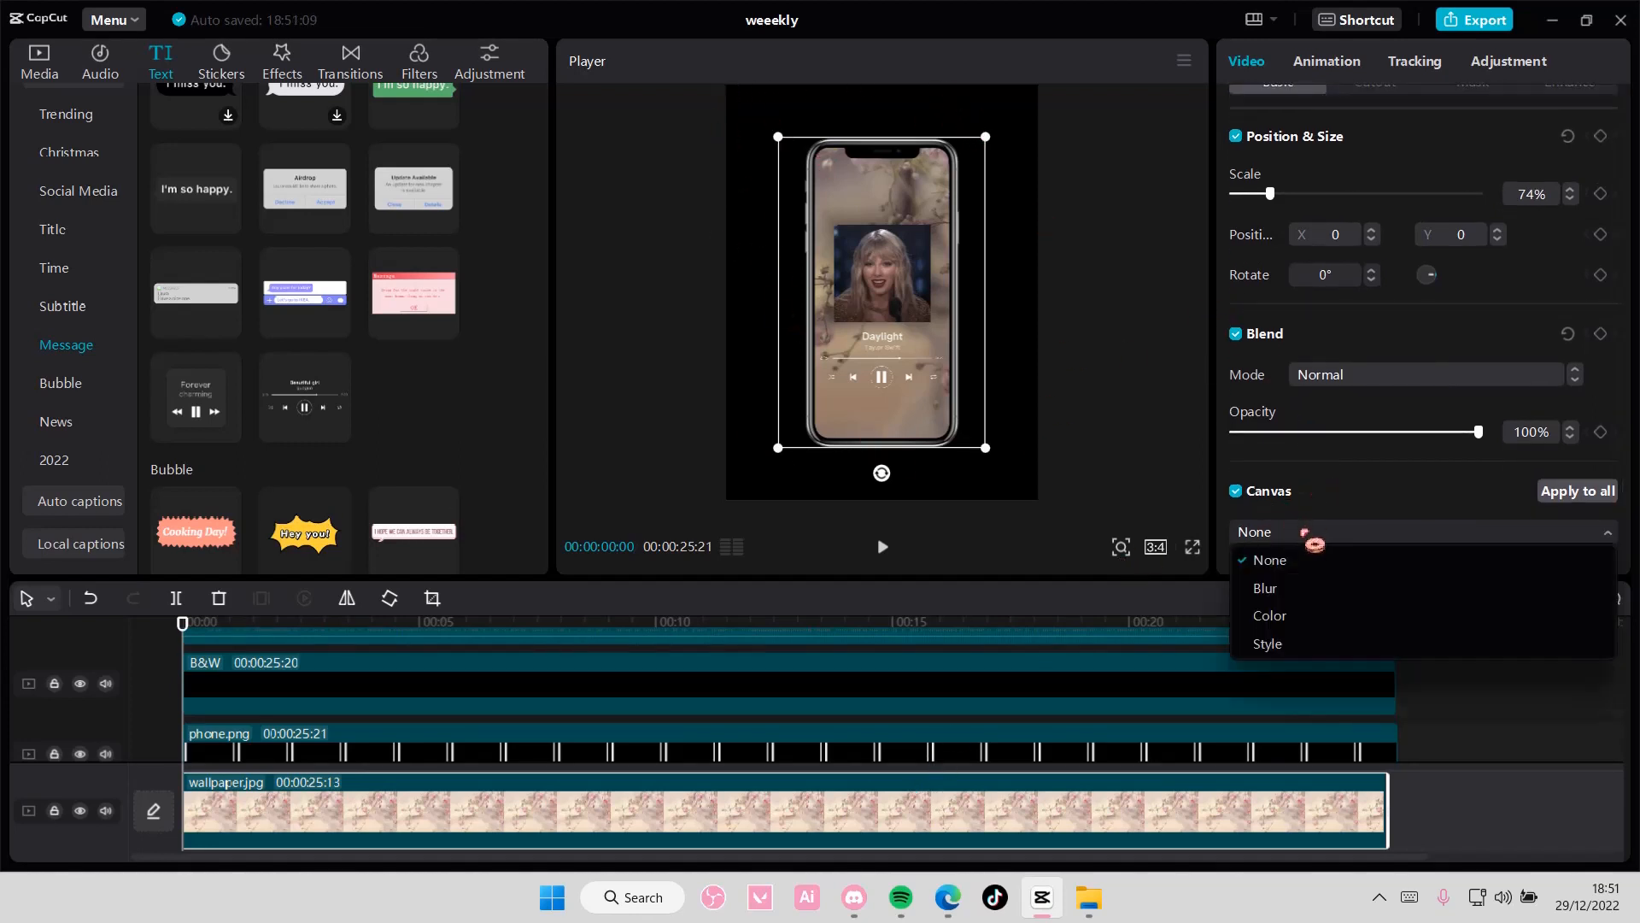
click(1303, 620)
scroll(1341, 512, down, 10)
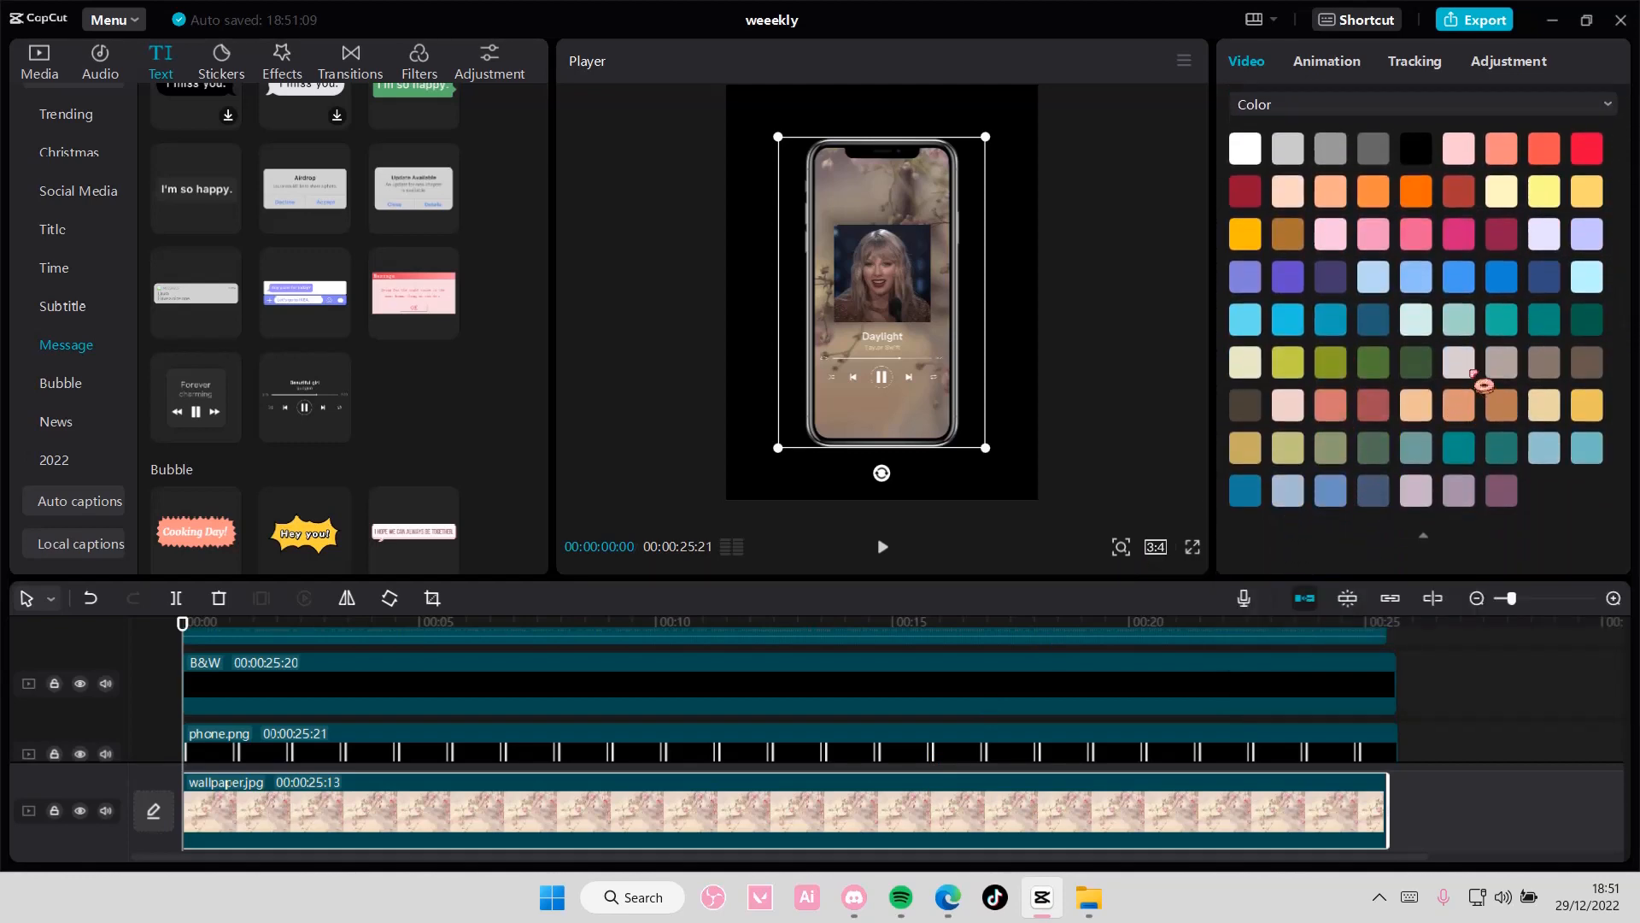
click(1471, 372)
click(1495, 373)
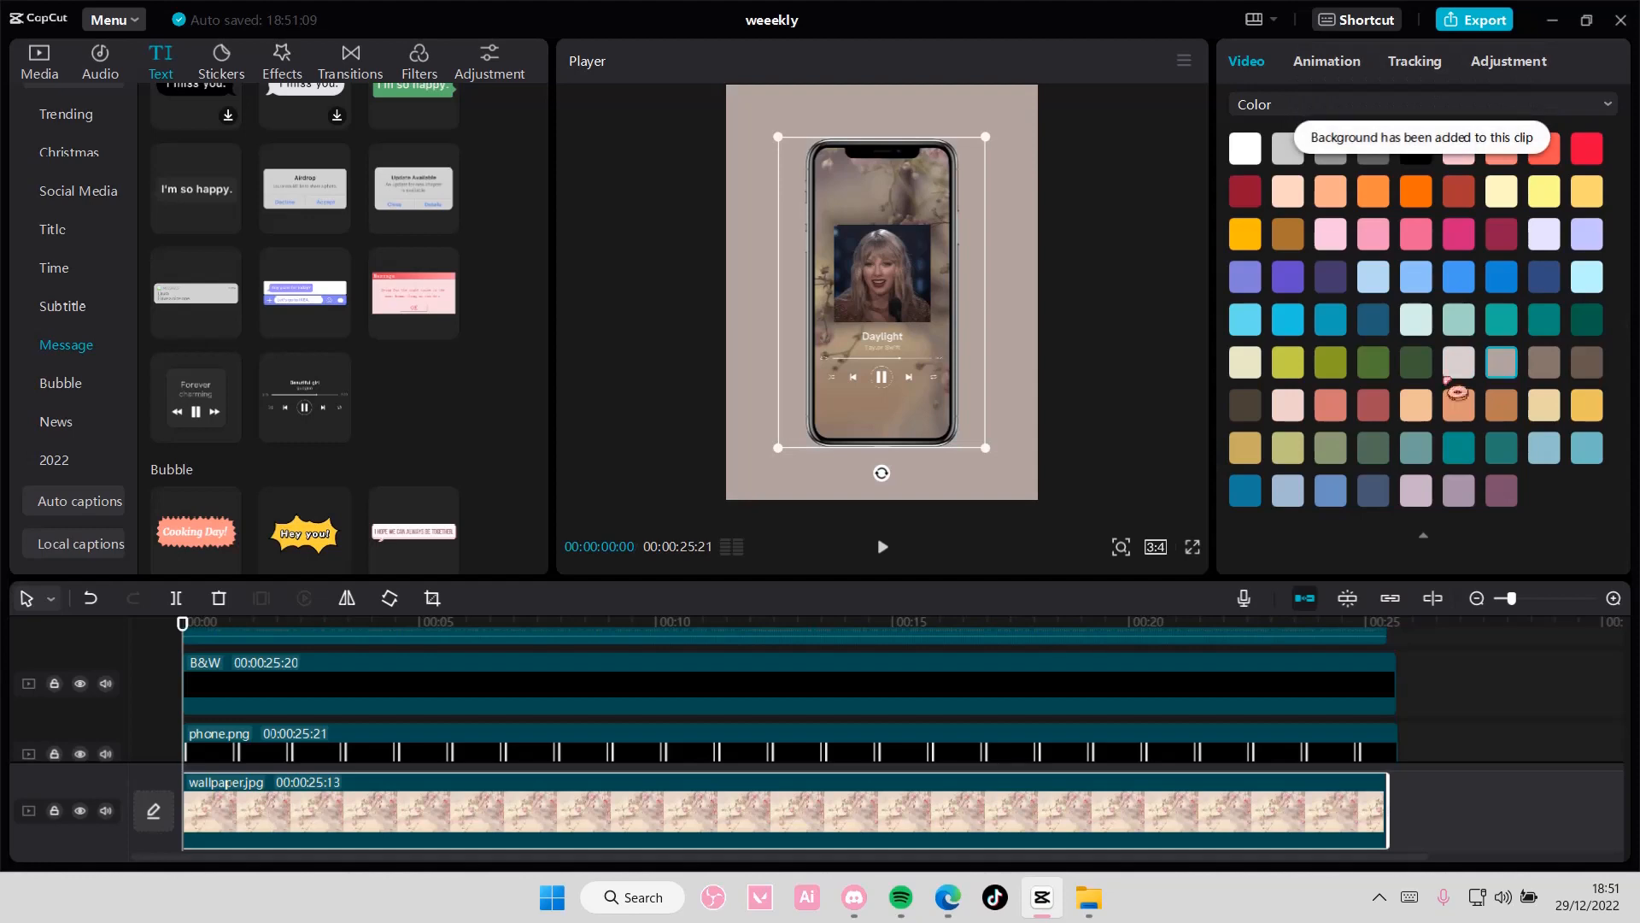
Step: Play the edit from the start of the timeline to check the result
scroll(253, 722, up, 2)
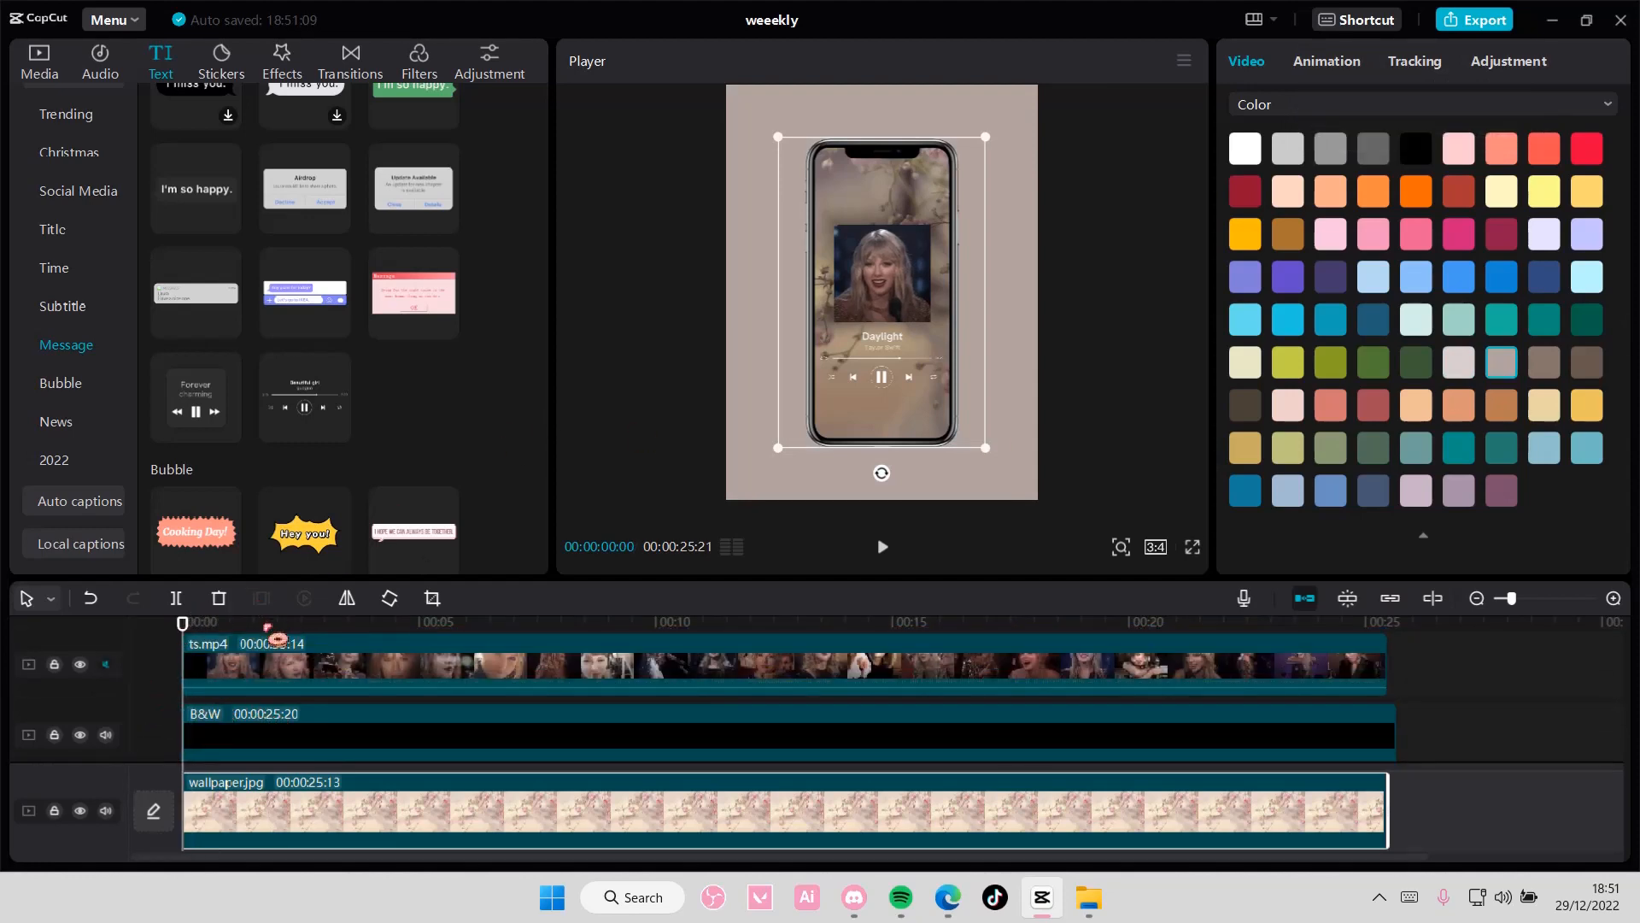
drag(289, 630, 84, 622)
click(882, 547)
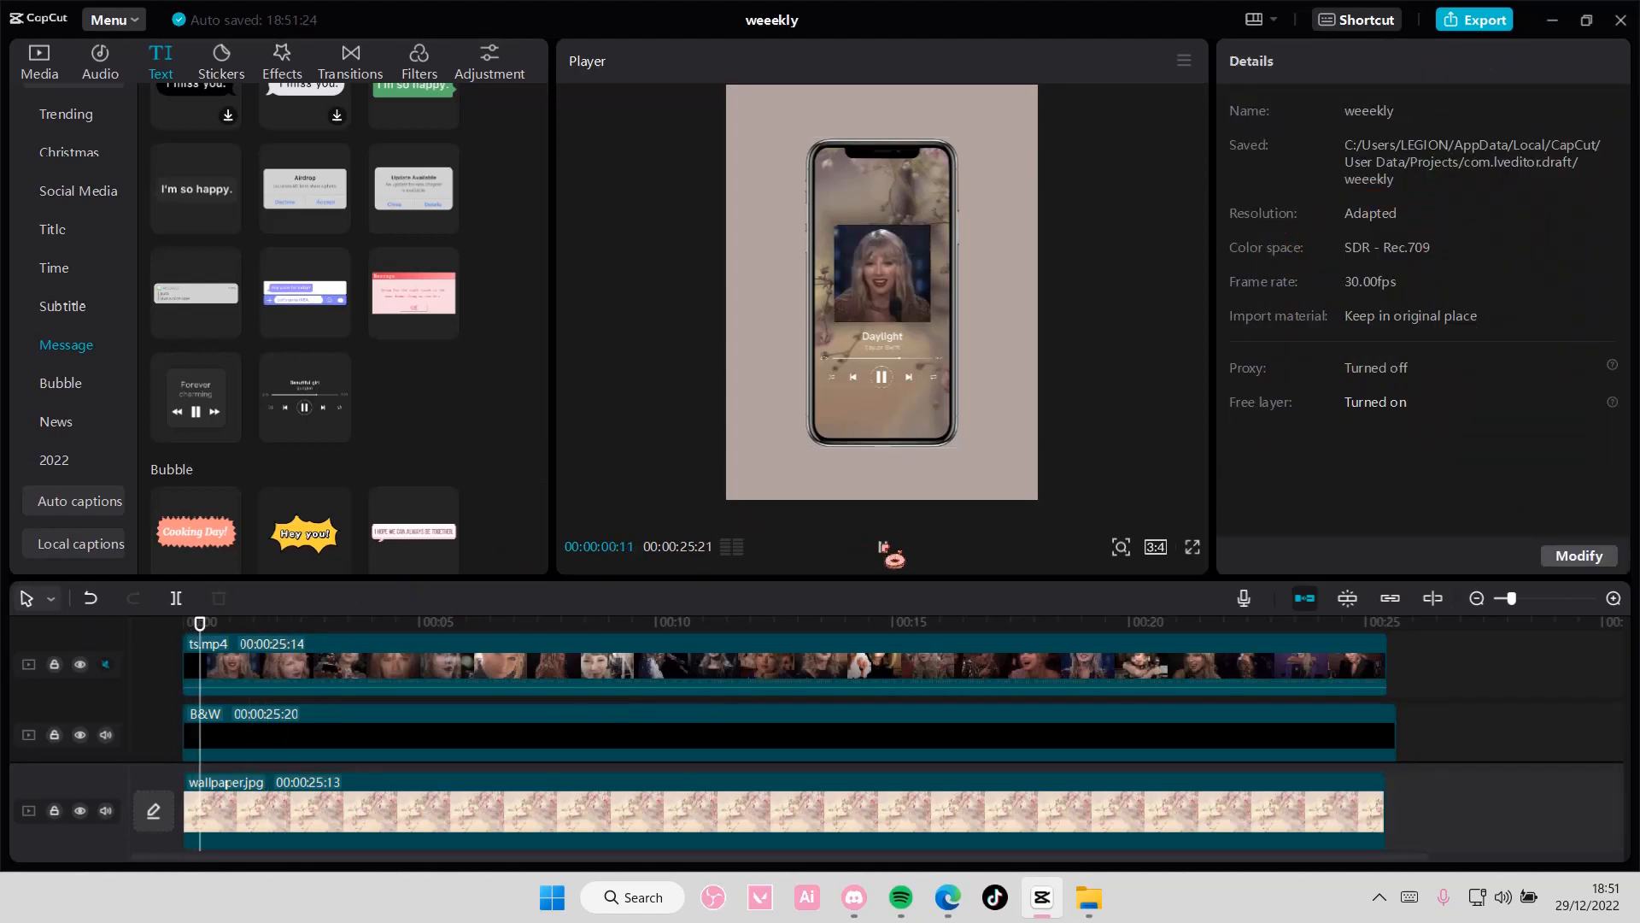